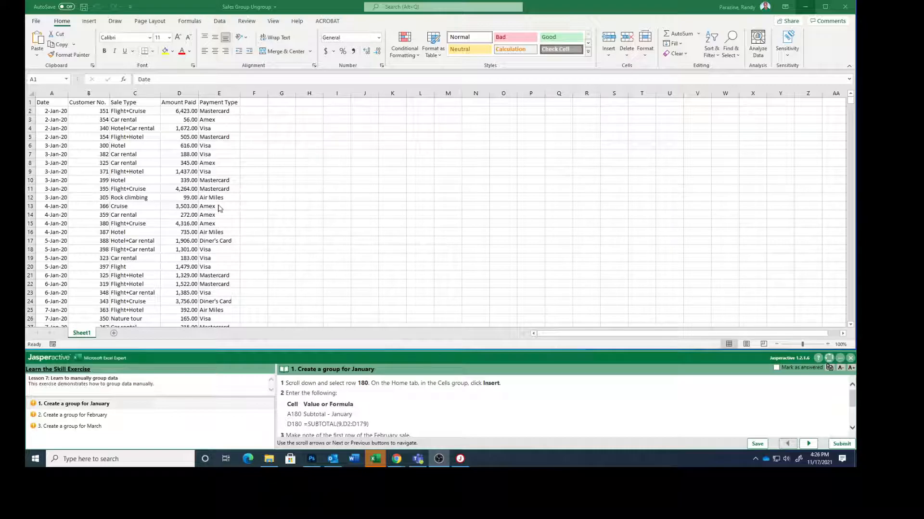
# Step: Insert a blank row at row 180, directly above the first February sale
pyautogui.scroll(-11, 162, 210)
pyautogui.scroll(-20, 161, 208)
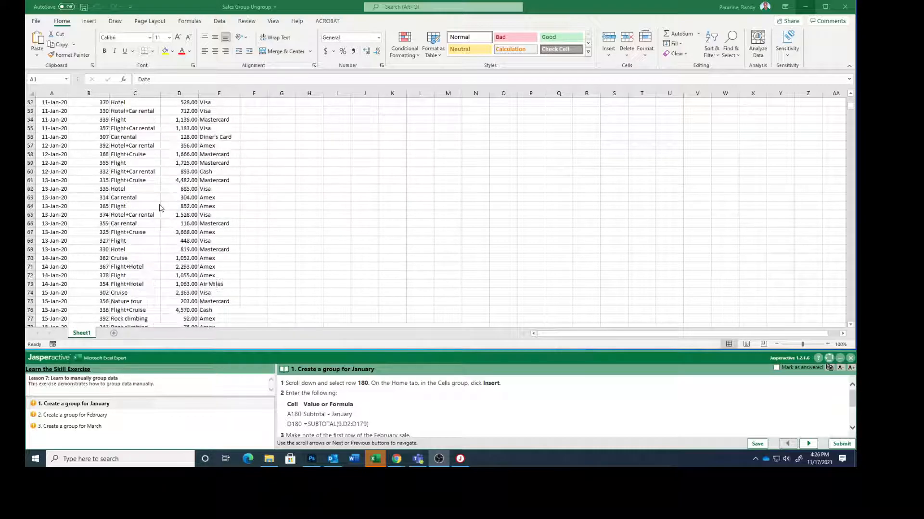
pyautogui.scroll(-14, 117, 241)
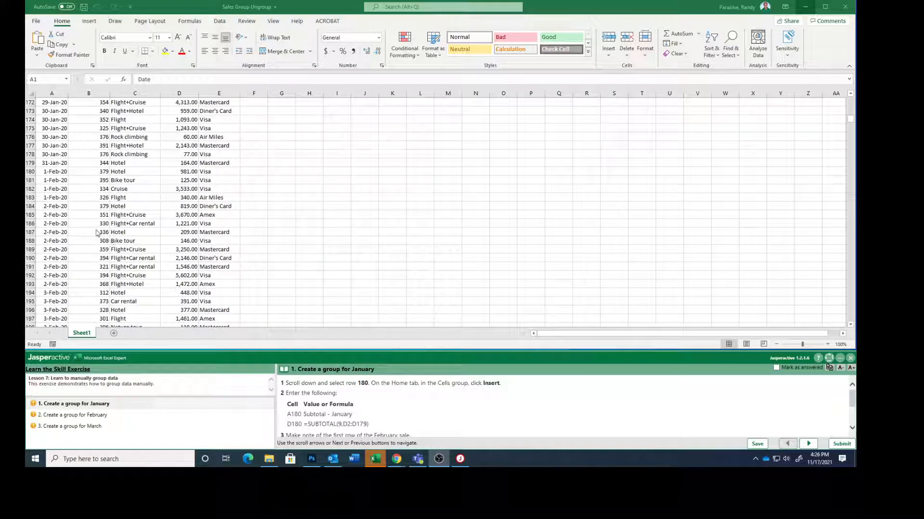
pyautogui.click(27, 171)
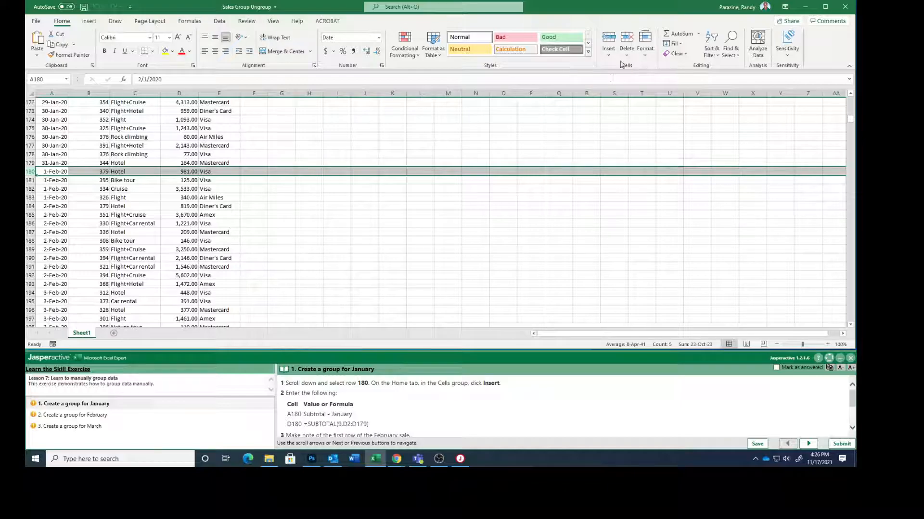
pyautogui.click(607, 42)
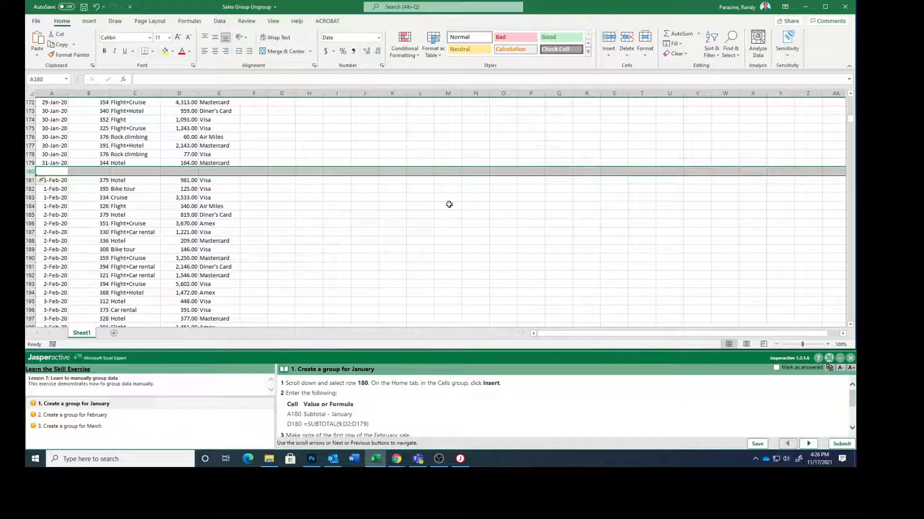
# Step: Label cell A180 as "Subtotal - January"
pyautogui.scroll(-1, 304, 414)
pyautogui.scroll(-2, 307, 413)
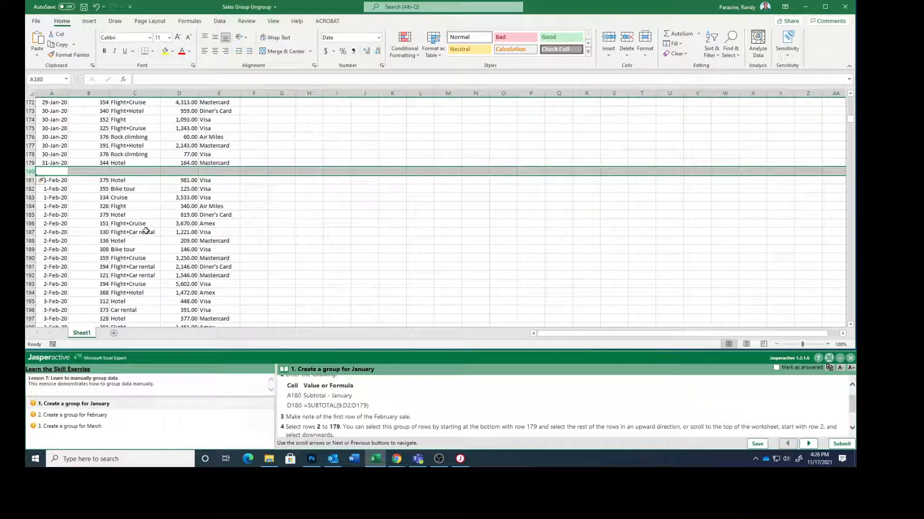
pyautogui.click(49, 171)
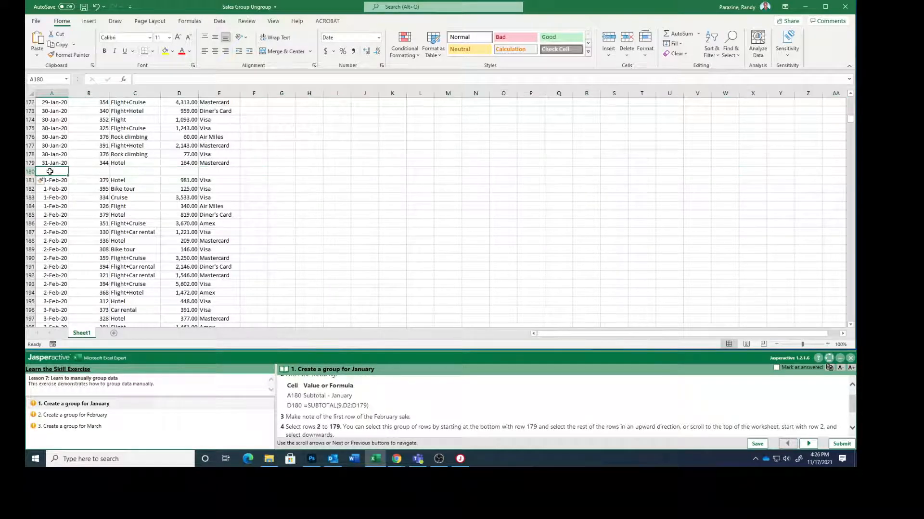
pyautogui.write('Subtotal')
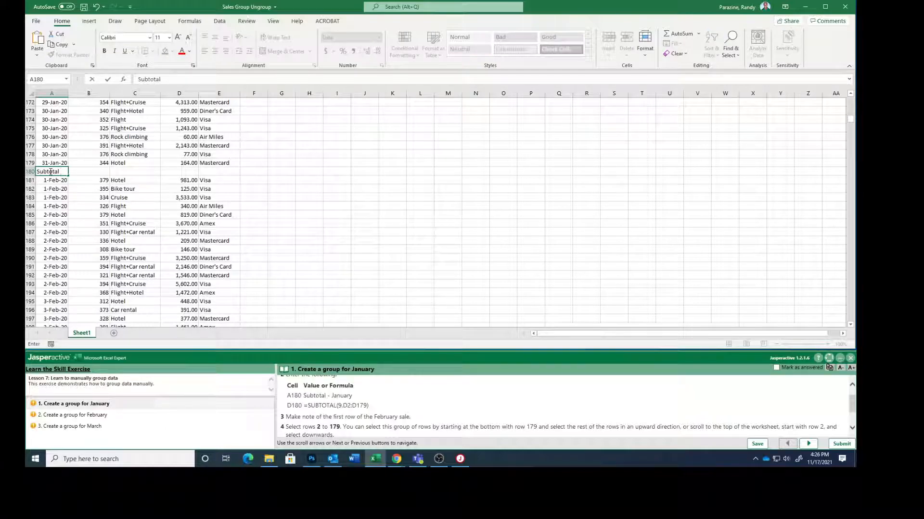
pyautogui.write(' - Januar')
pyautogui.press('Tab')
# Step: Enter the formula =SUBTOTAL(9,D2:D179) in cell D180 to total the January amounts
pyautogui.press('Tab')
pyautogui.press('Tab')
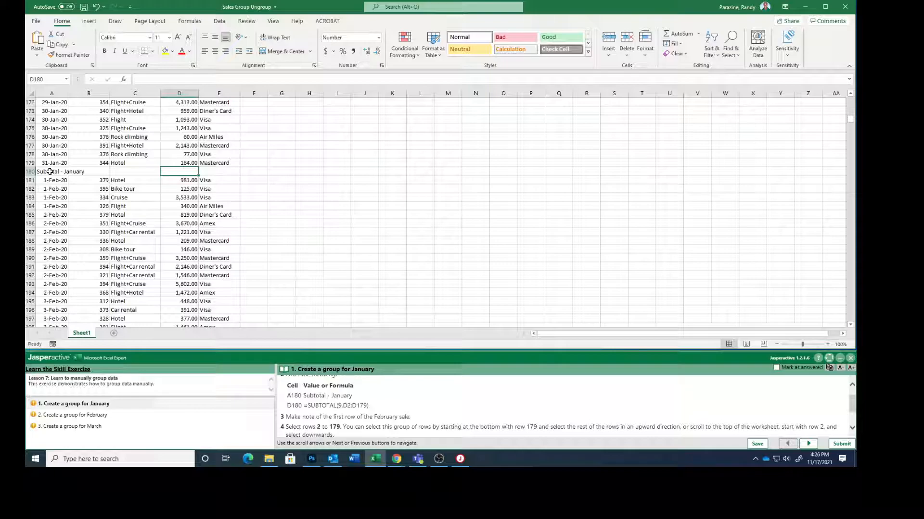
pyautogui.write('=')
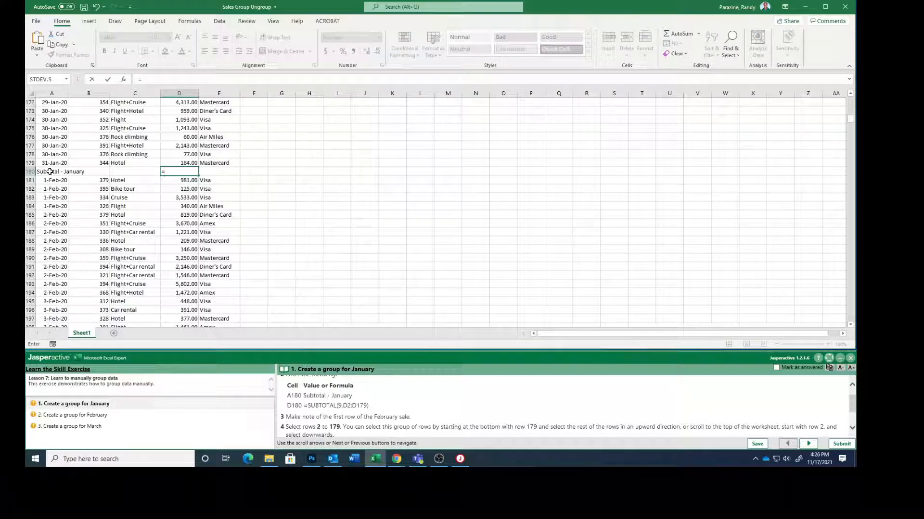
pyautogui.write('Subtotal')
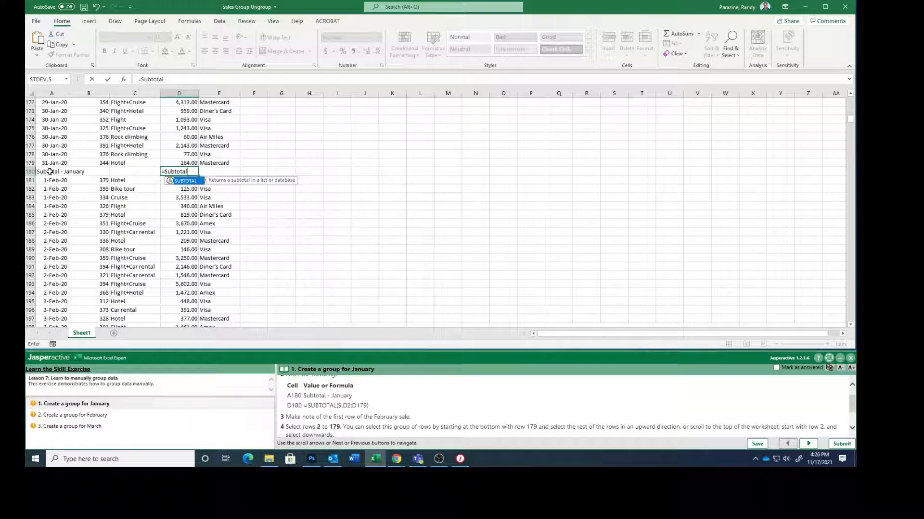
pyautogui.write('(')
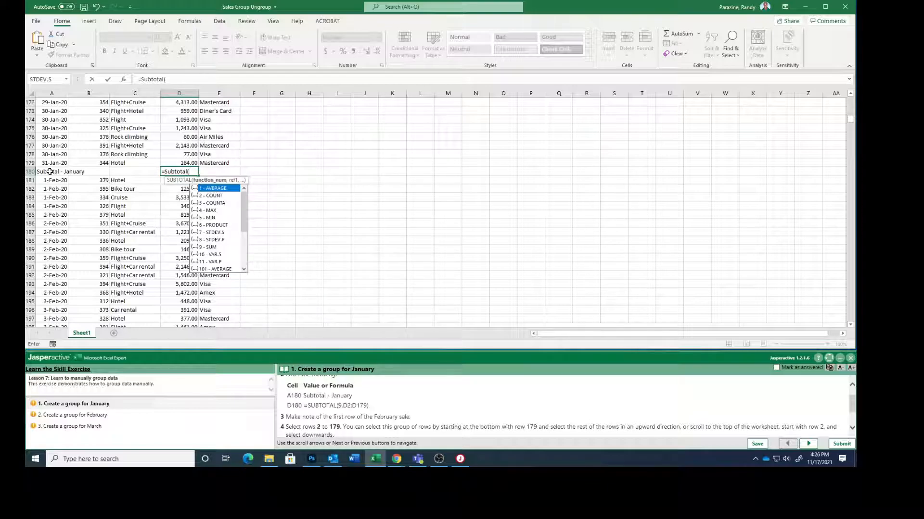
pyautogui.write('9,')
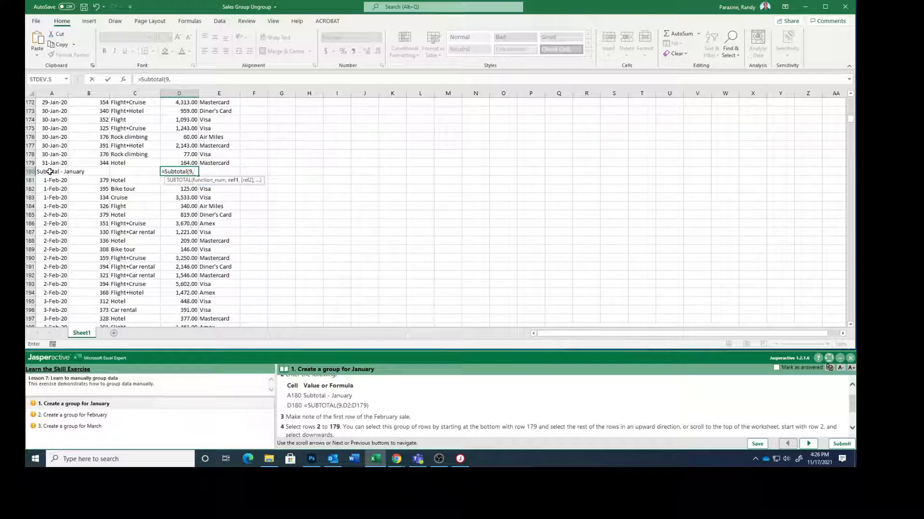
pyautogui.write('d2:')
pyautogui.write('2179)')
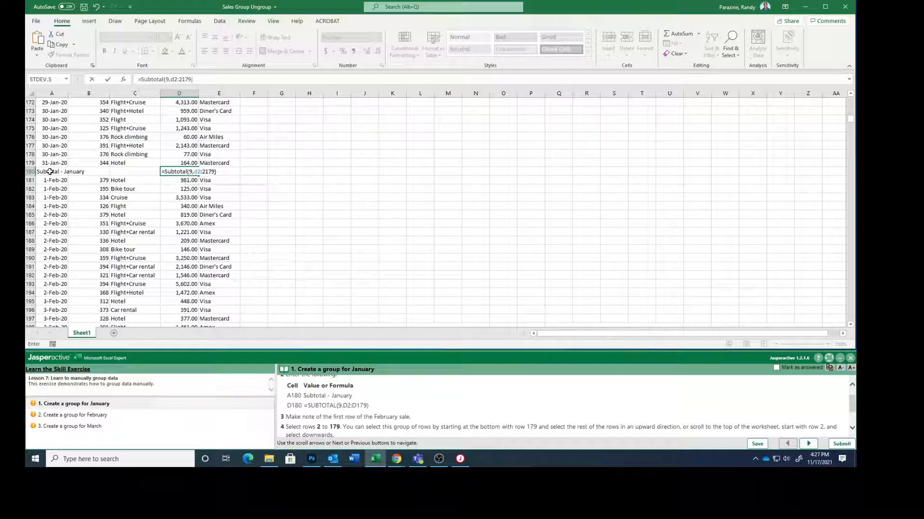
pyautogui.press('Return')
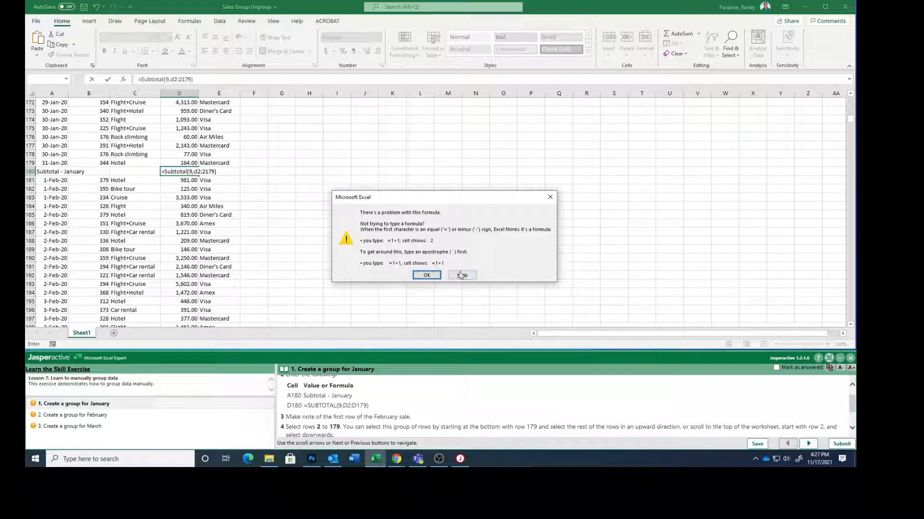
pyautogui.click(550, 197)
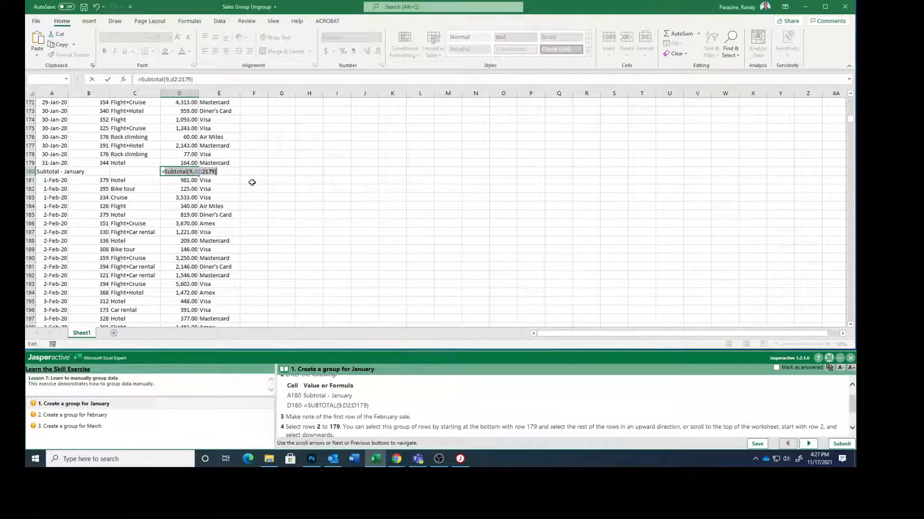
pyautogui.click(206, 172)
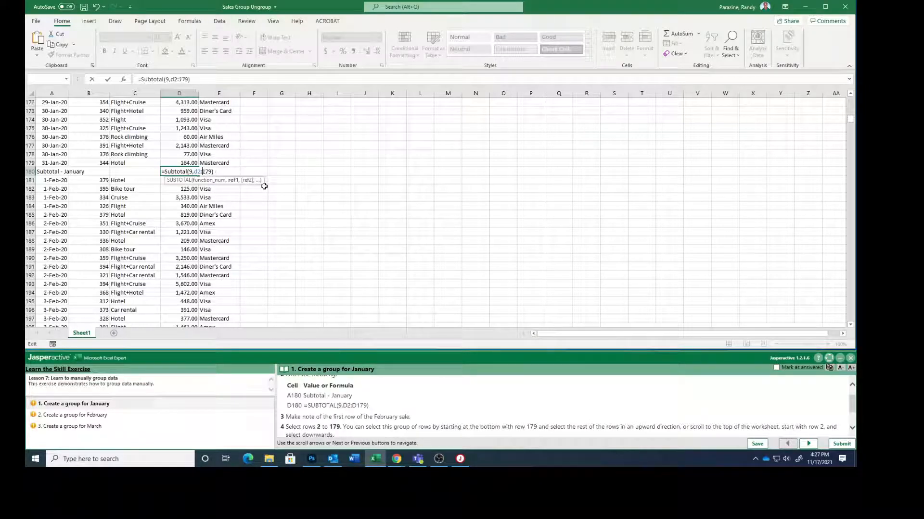
pyautogui.write('d')
pyautogui.press('Return')
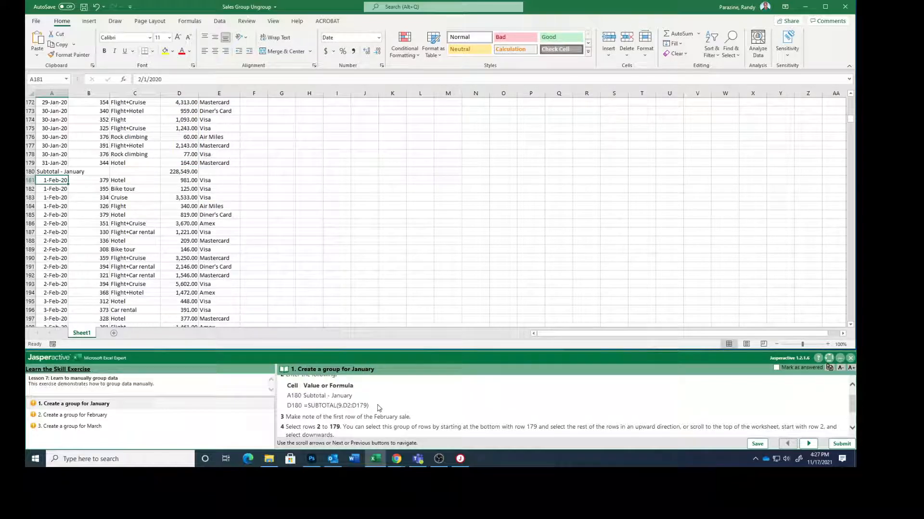
pyautogui.click(183, 173)
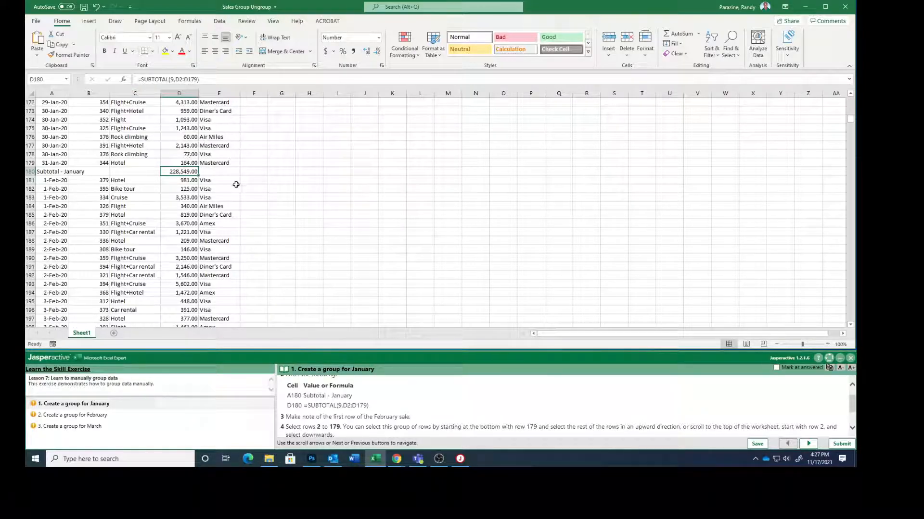
# Step: Group the January rows 2 to 179 and mark the January task as answered
pyautogui.scroll(-2, 384, 414)
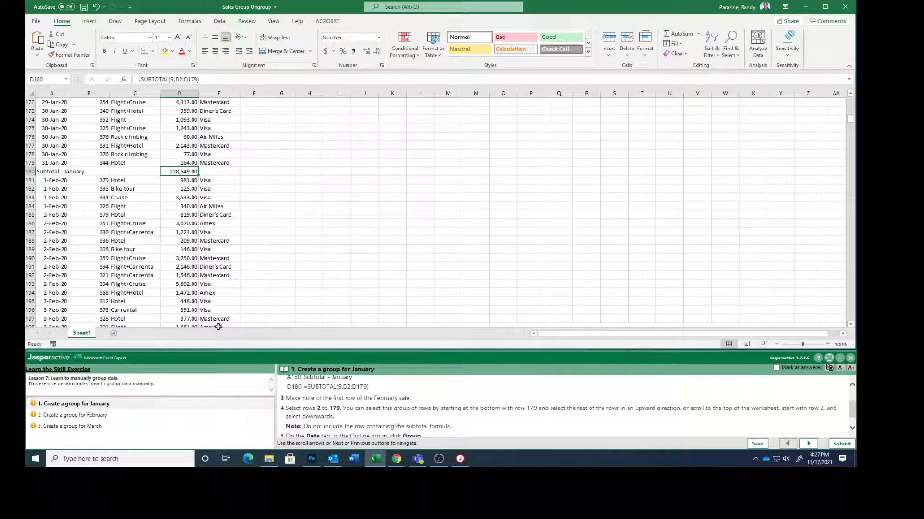
pyautogui.scroll(1, 149, 260)
pyautogui.scroll(1, 148, 260)
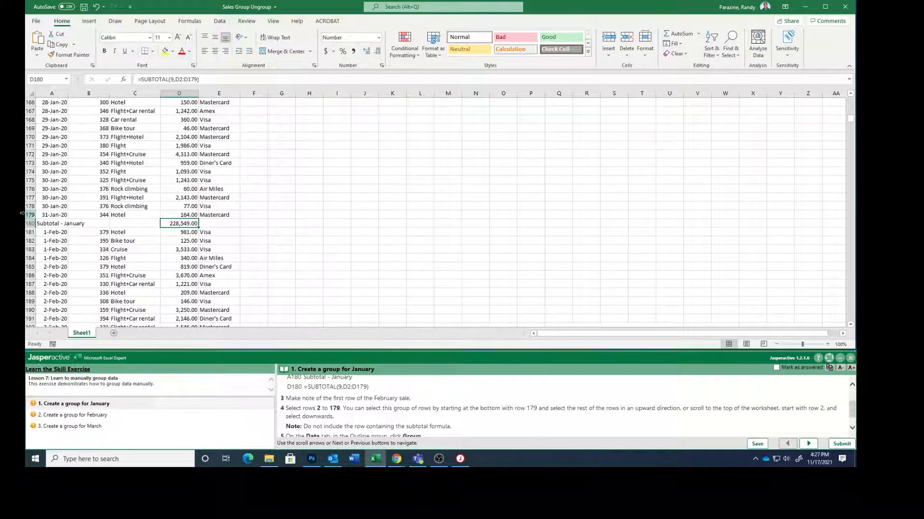
pyautogui.click(27, 214)
pyautogui.moveTo(27, 214); pyautogui.dragTo(26, 110)
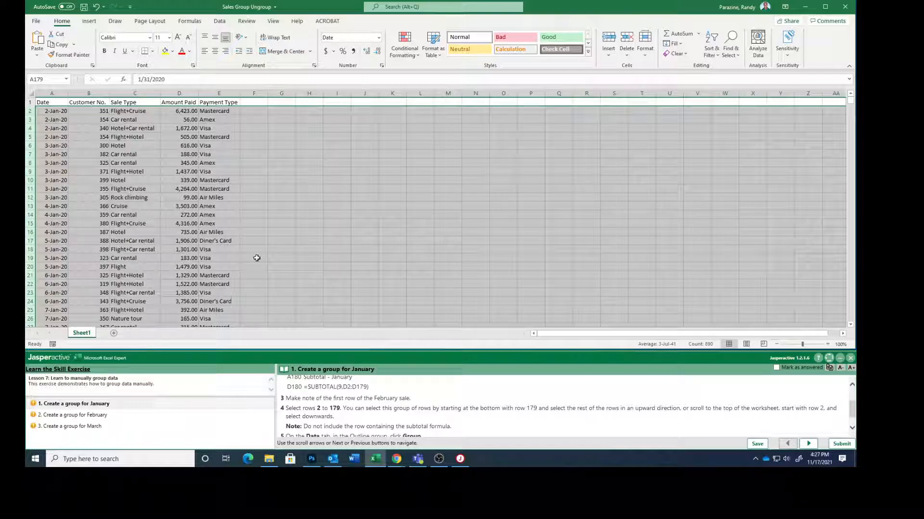
pyautogui.scroll(-1, 426, 410)
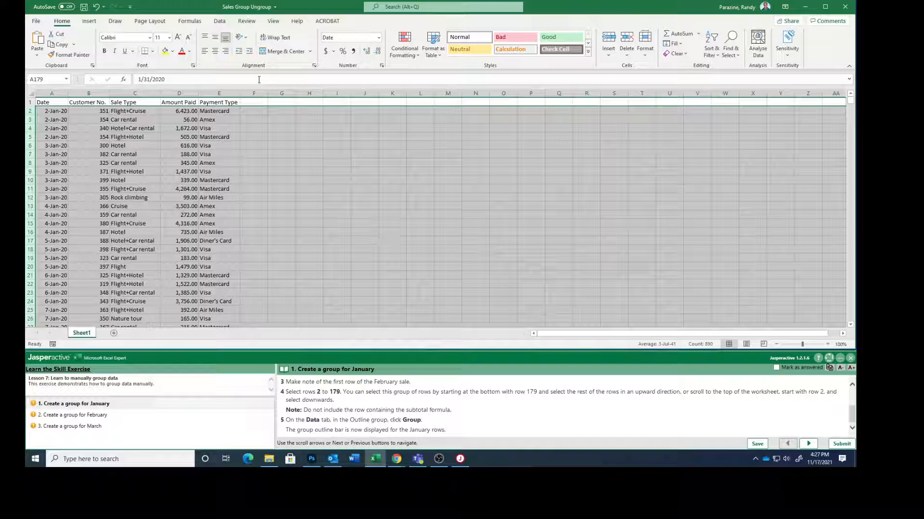
pyautogui.click(219, 21)
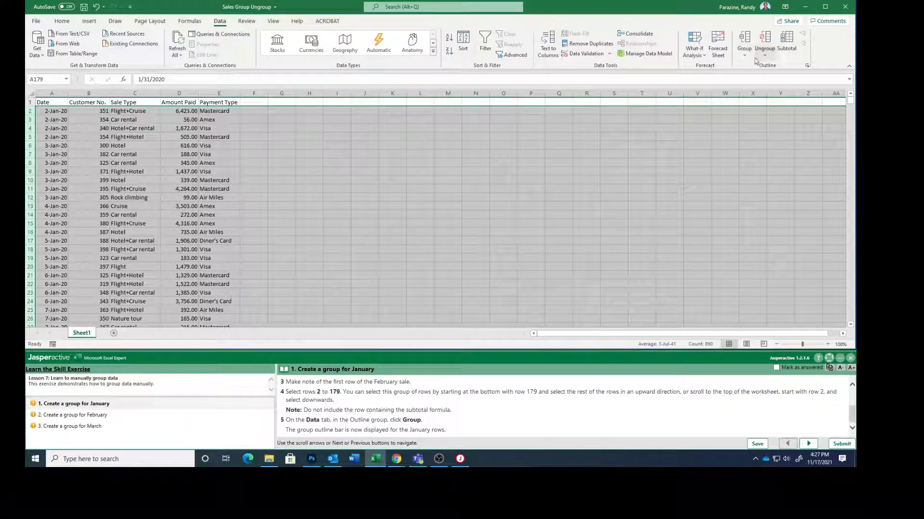
pyautogui.click(744, 45)
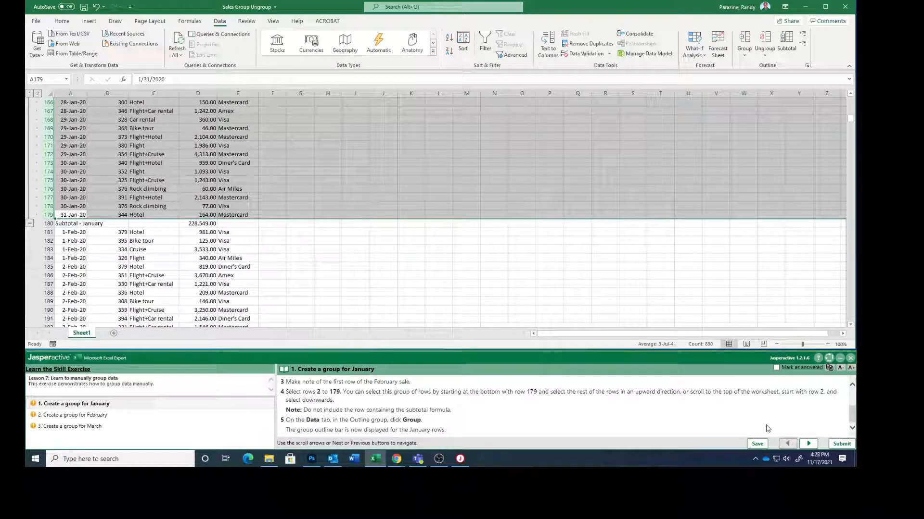
pyautogui.click(776, 368)
# Step: Go to the February task and insert a blank row at row 339, above the first March sale
pyautogui.click(806, 444)
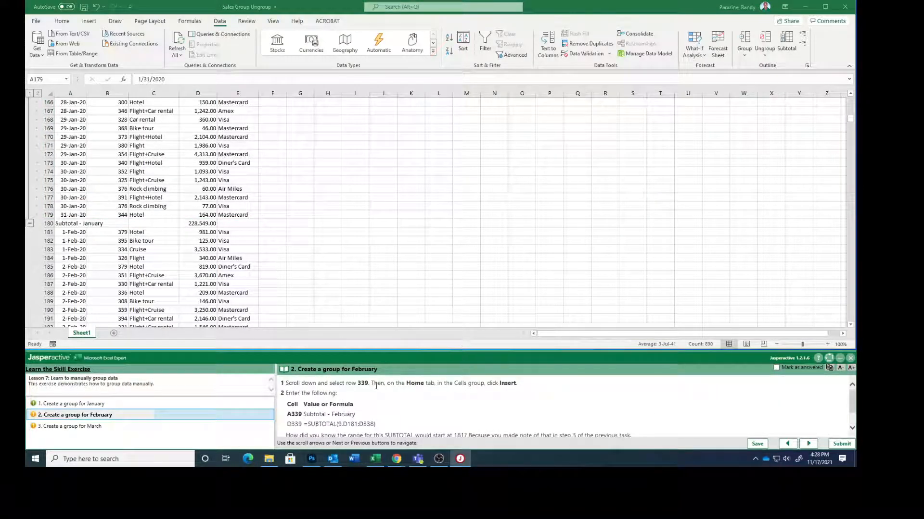
pyautogui.scroll(-20, 185, 221)
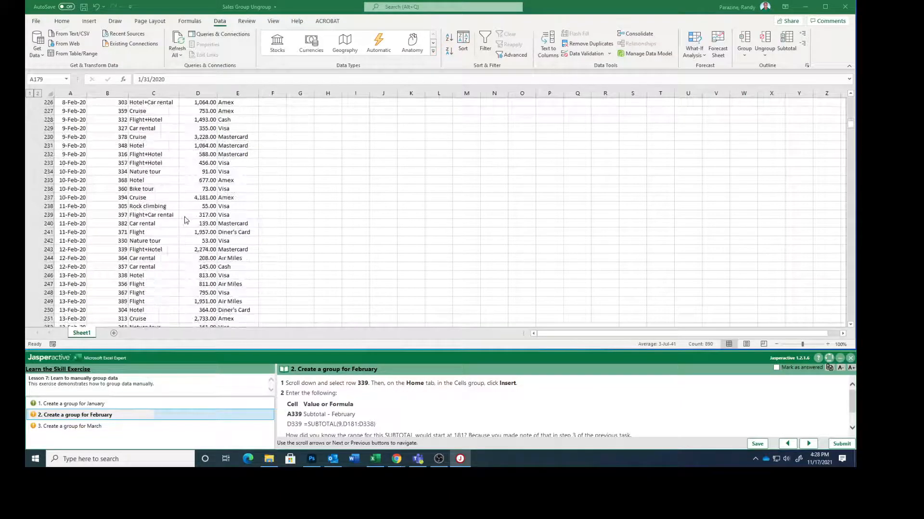
pyautogui.scroll(-18, 185, 221)
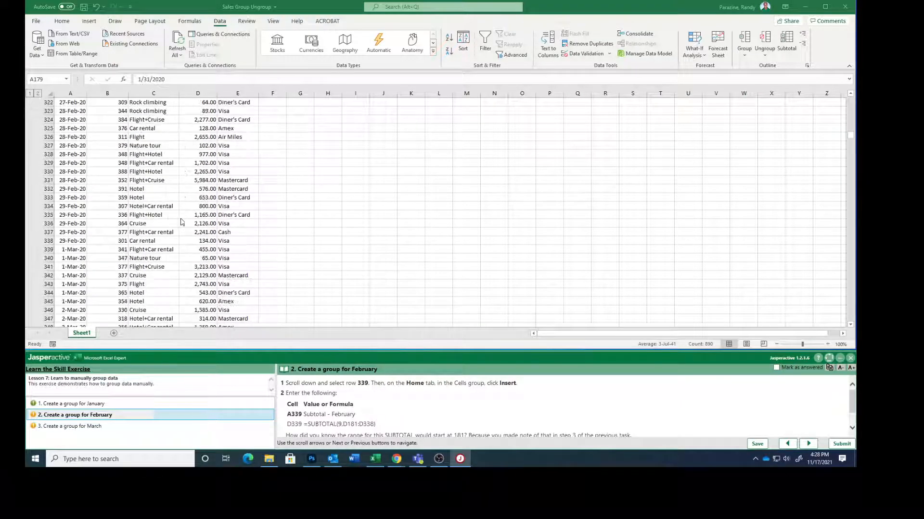
pyautogui.click(48, 249)
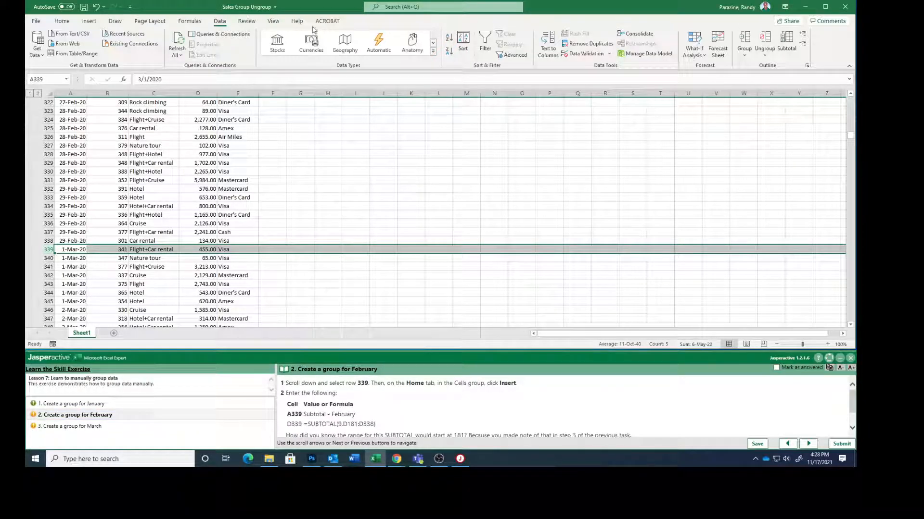
pyautogui.click(61, 22)
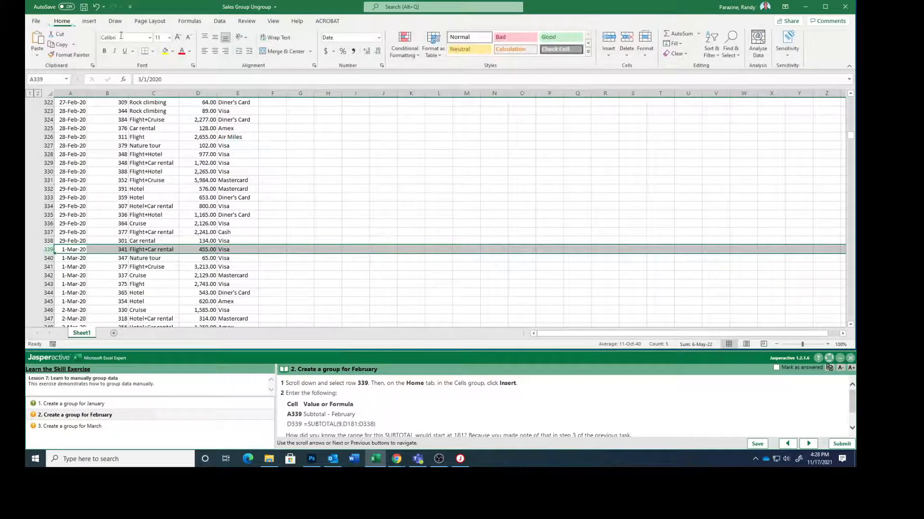
pyautogui.click(604, 41)
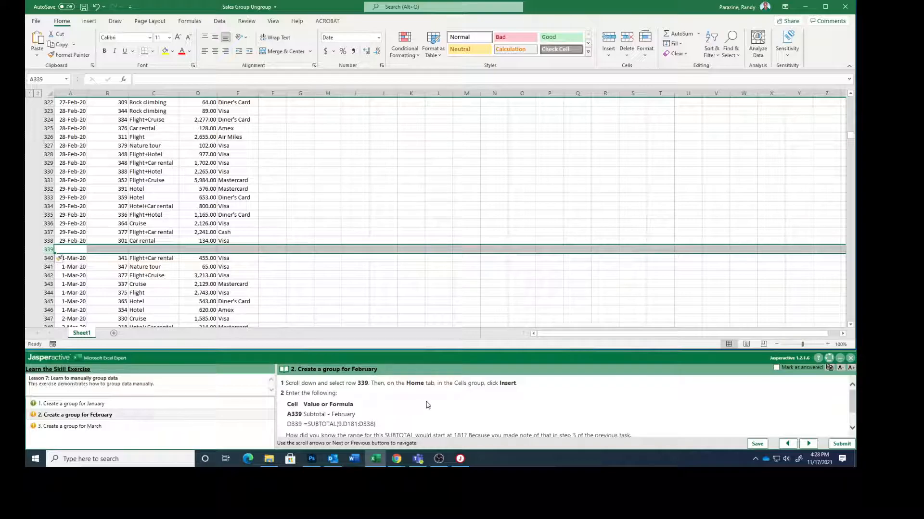
# Step: Label cell A339 as "Subtotal - February"
pyautogui.scroll(-1, 311, 404)
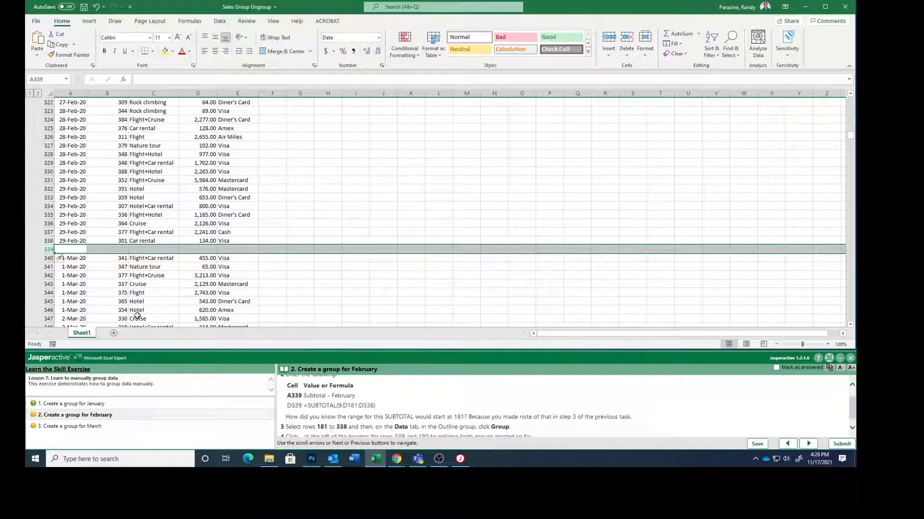
pyautogui.click(78, 250)
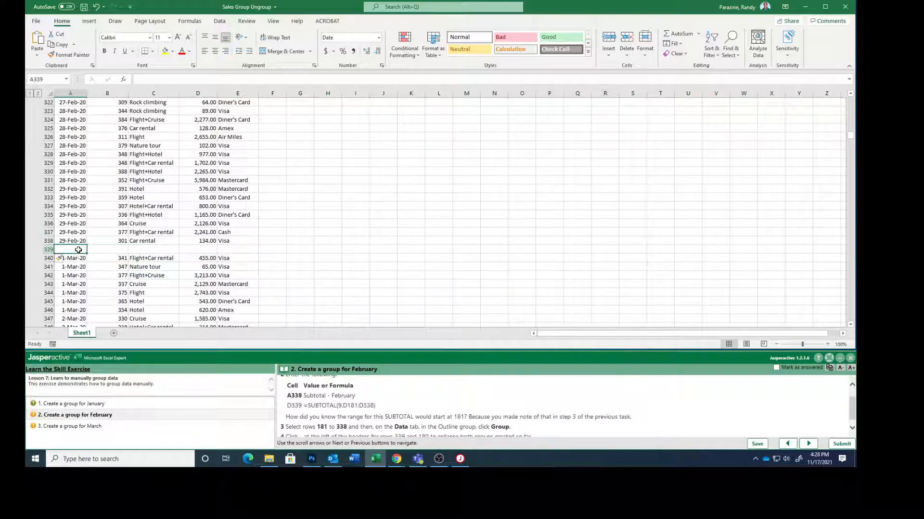
pyautogui.write('Subto')
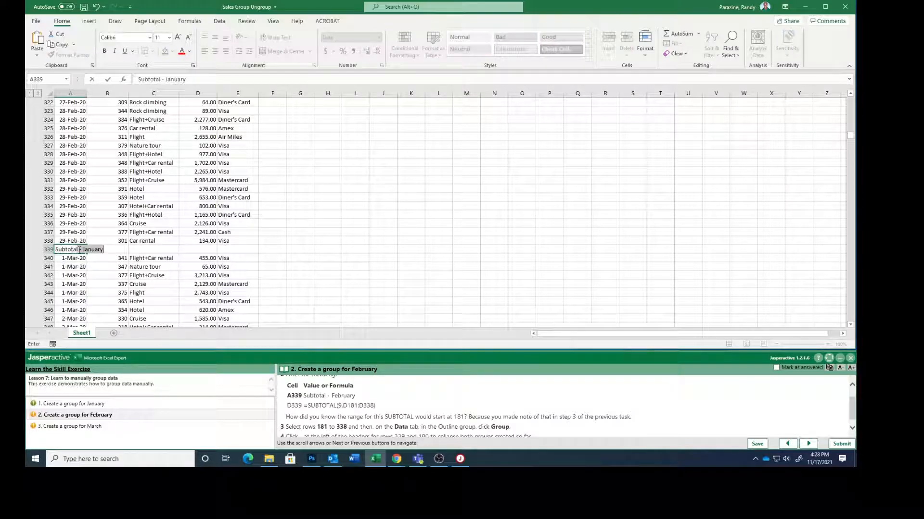
pyautogui.write('tal - Februa')
pyautogui.press('Tab')
# Step: Enter the formula =SUBTOTAL(9,D181:D338) in cell D339 to total the February amounts
pyautogui.press('Tab')
pyautogui.press('Tab')
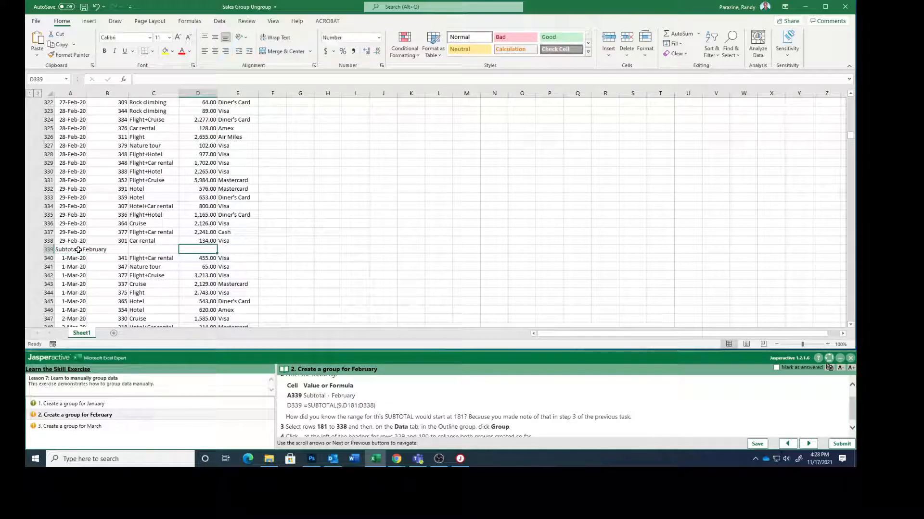
pyautogui.write('=')
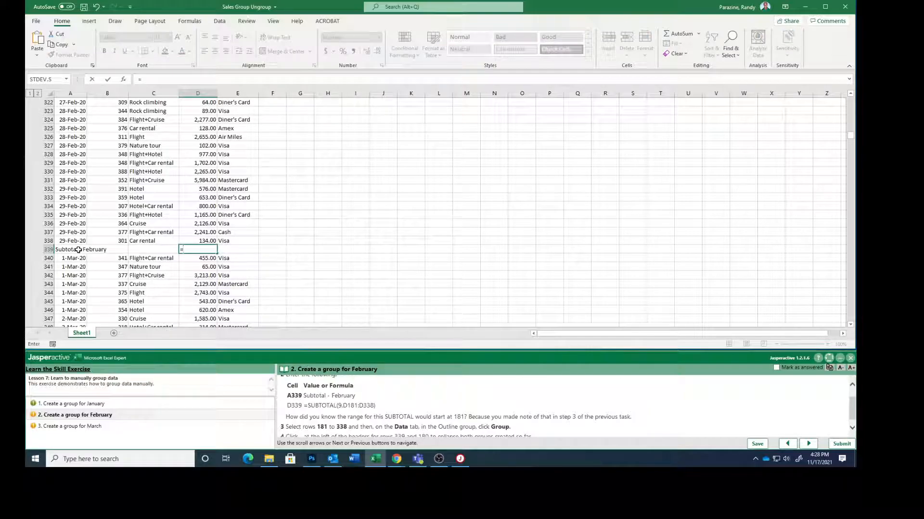
pyautogui.write('su')
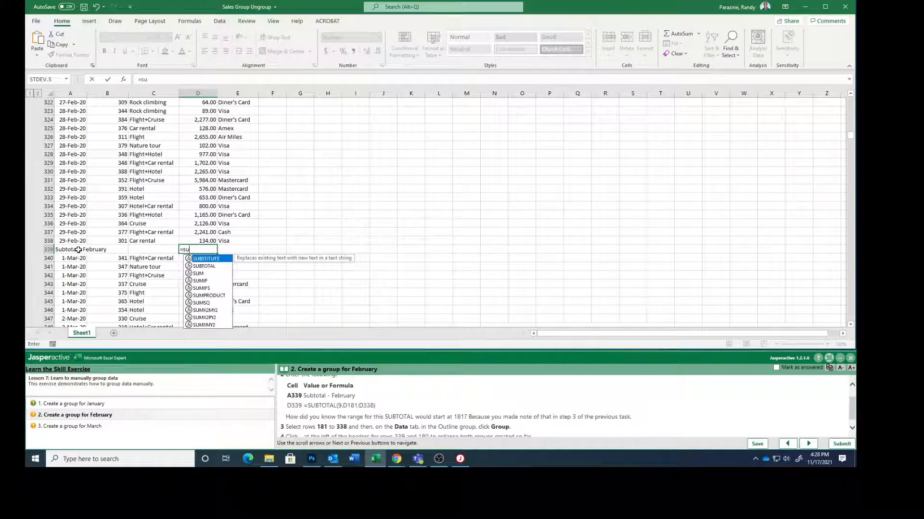
pyautogui.write('btotal(')
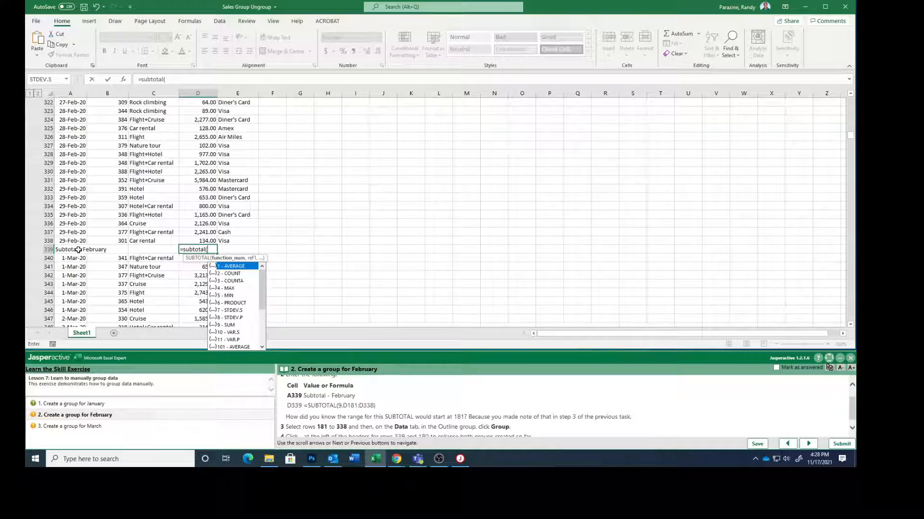
pyautogui.write('9,')
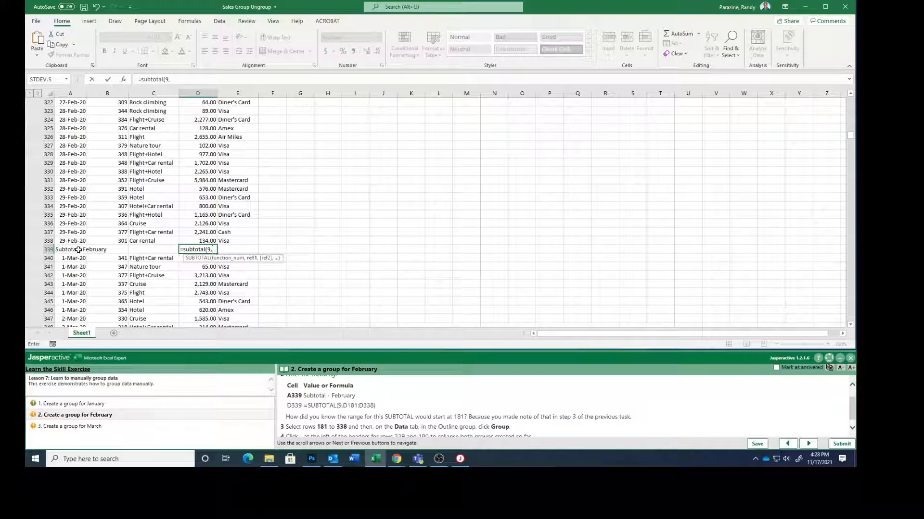
pyautogui.write('d')
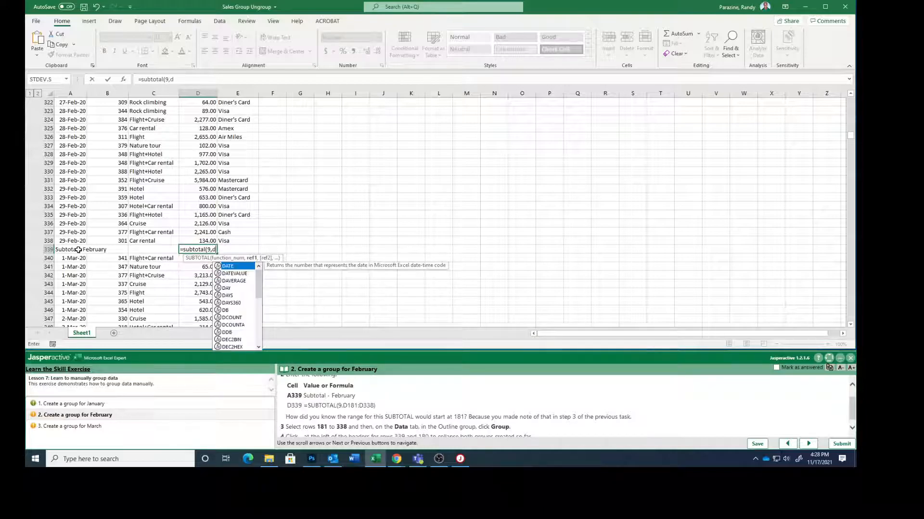
pyautogui.write('181')
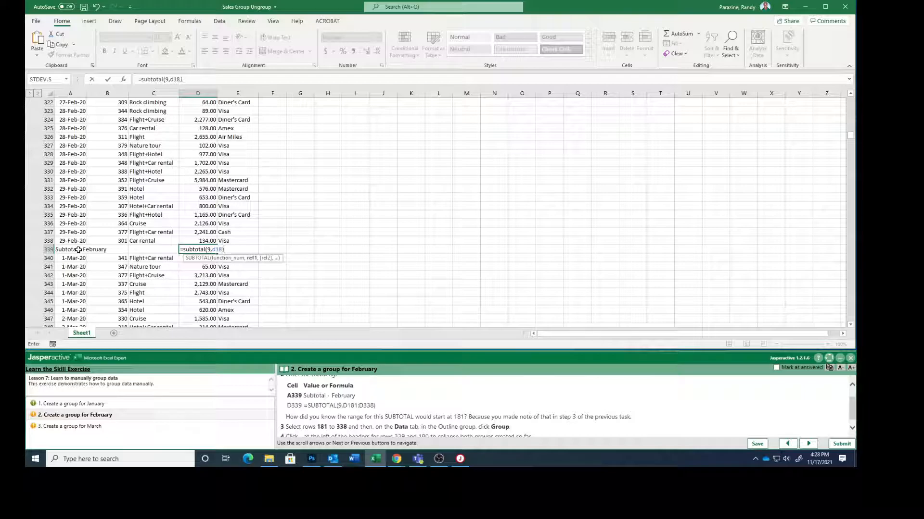
pyautogui.write(':d338')
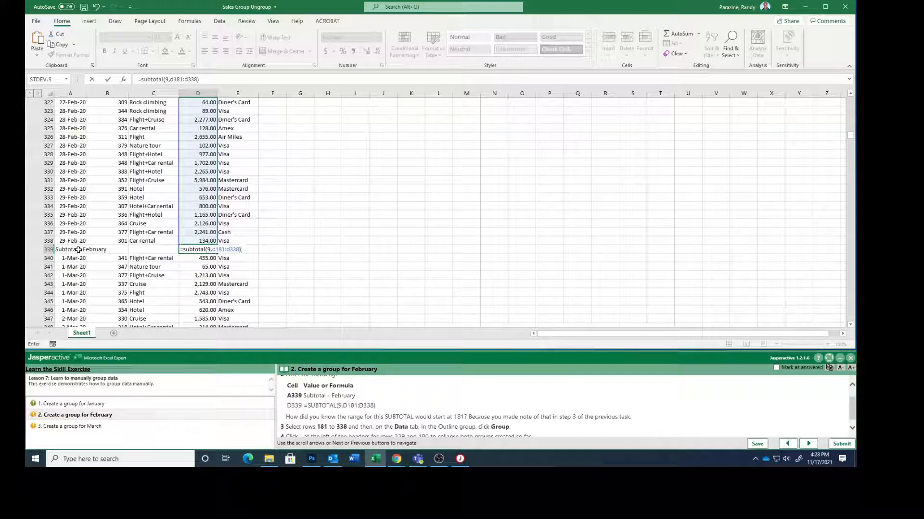
pyautogui.press('Return')
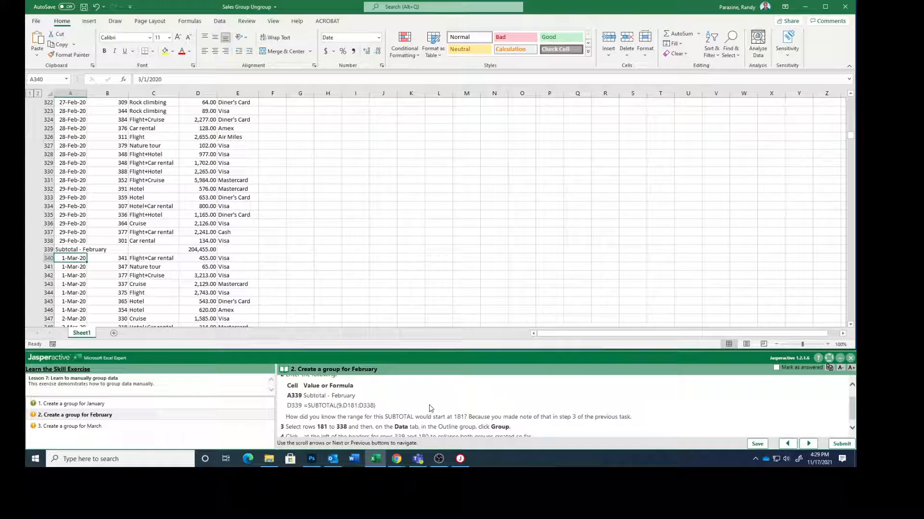
# Step: Group the February sales rows 181 to 338
pyautogui.scroll(-1, 430, 407)
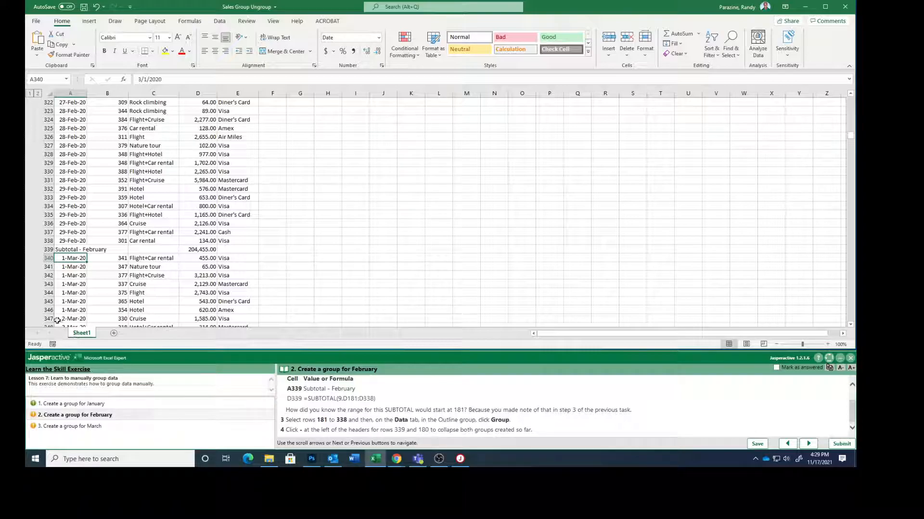
pyautogui.moveTo(46, 241); pyautogui.dragTo(44, 189)
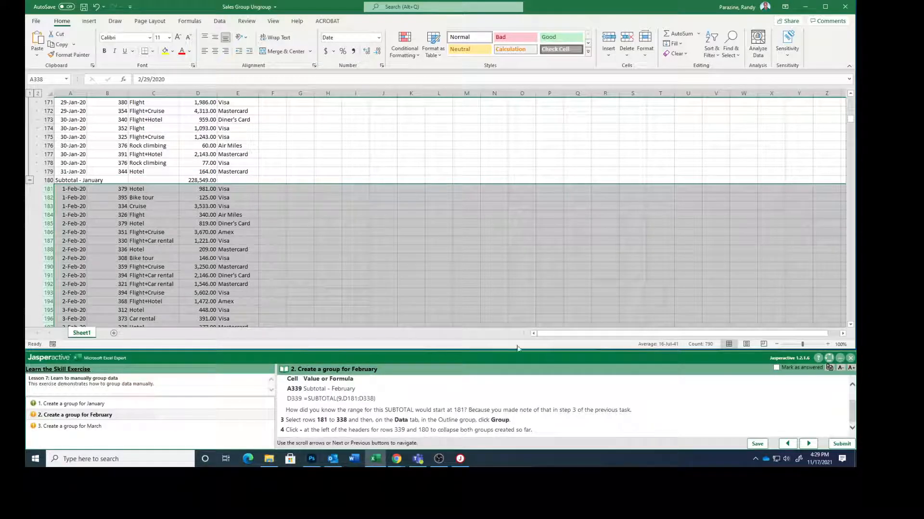
pyautogui.click(228, 24)
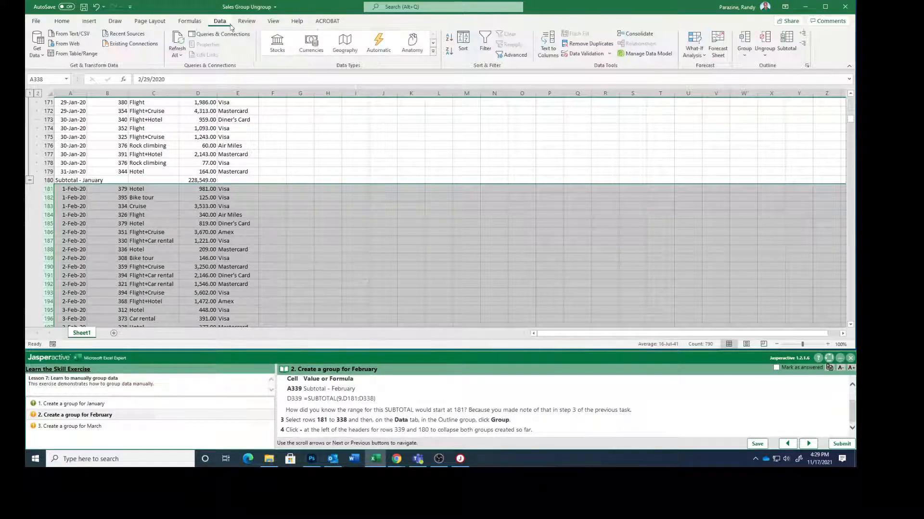
pyautogui.click(746, 42)
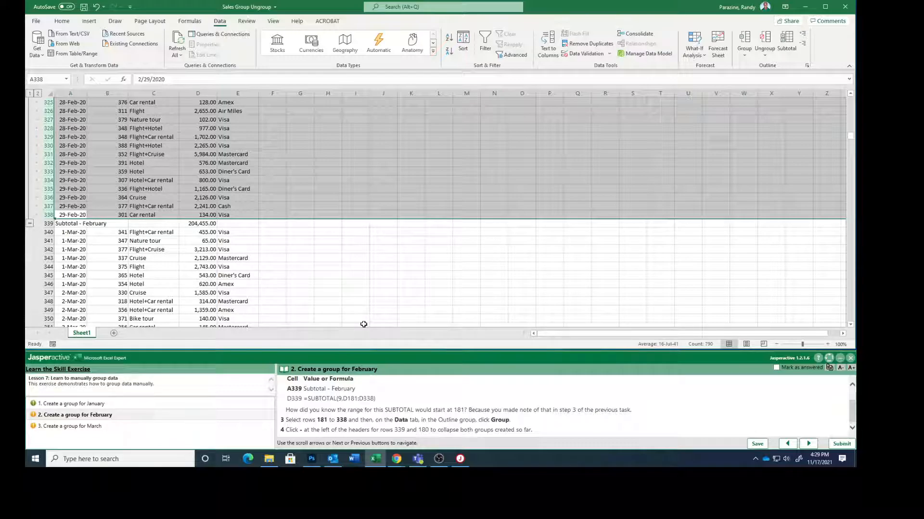
# Step: Collapse the February and January groups and mark the February task as answered
pyautogui.click(29, 225)
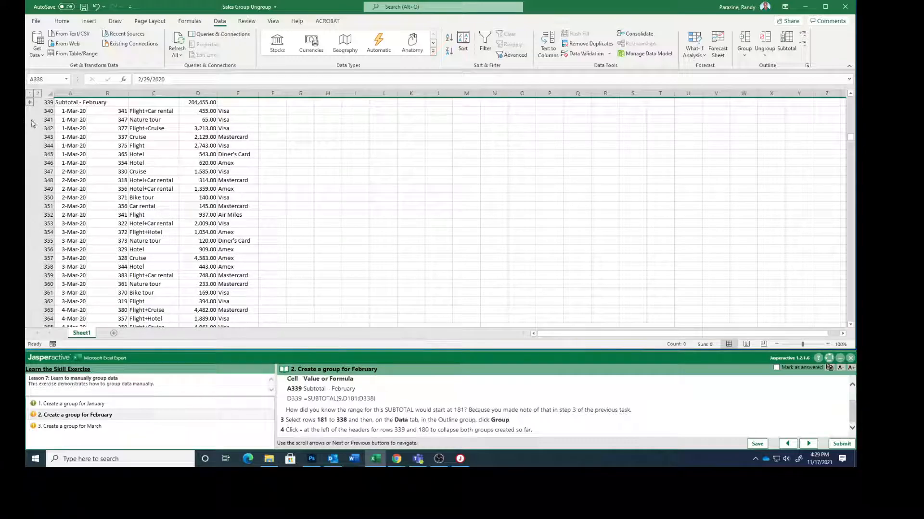
pyautogui.scroll(5, 64, 192)
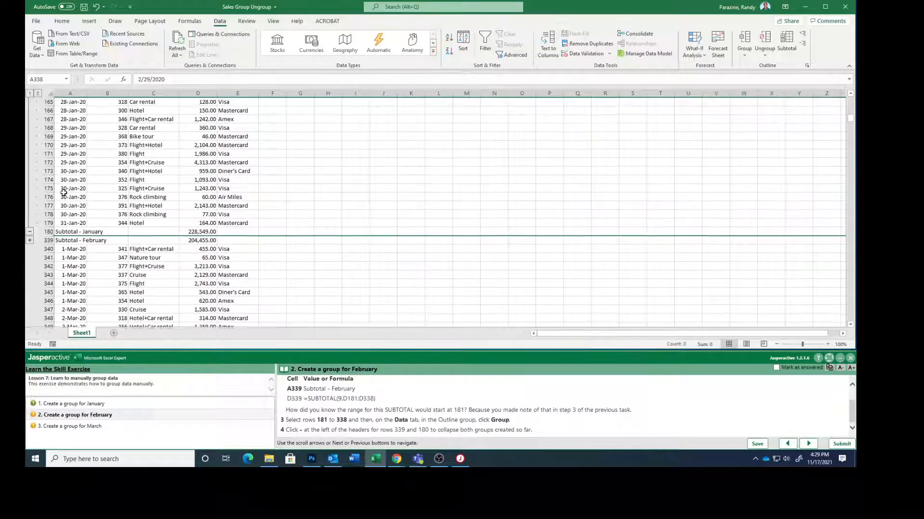
pyautogui.click(29, 232)
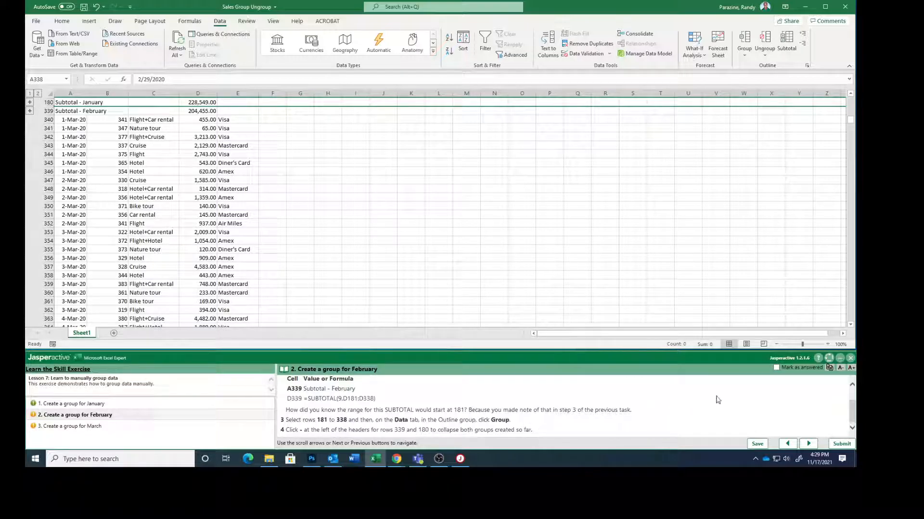
pyautogui.click(776, 367)
# Step: Go to the March task and insert a blank row at row 500, above the first April sale
pyautogui.click(809, 441)
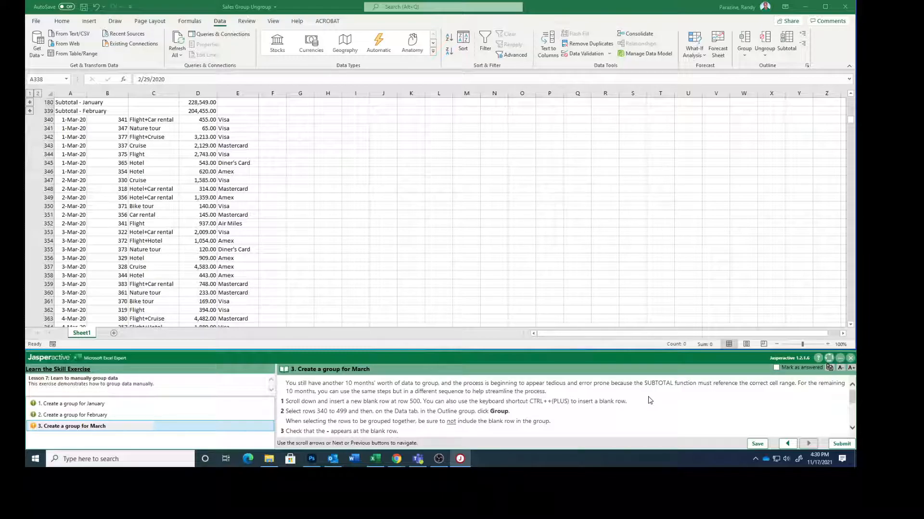
pyautogui.scroll(-20, 250, 291)
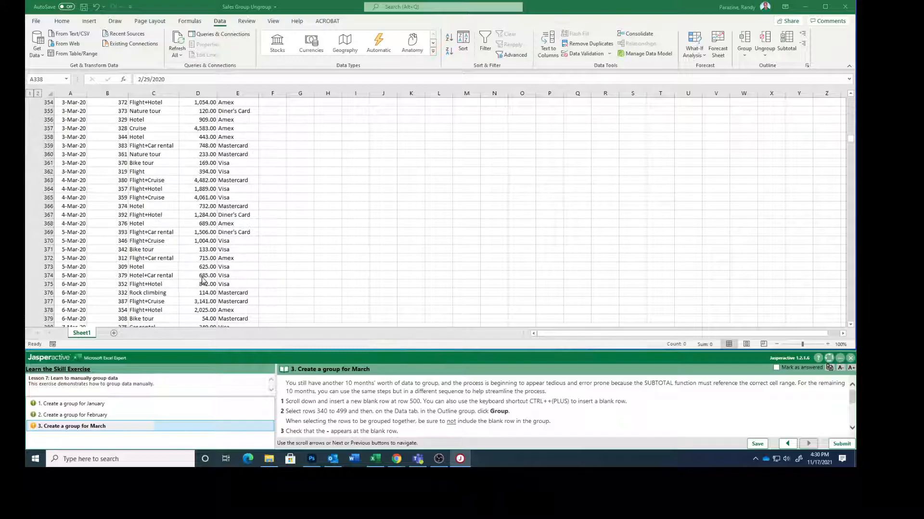
pyautogui.scroll(-20, 195, 295)
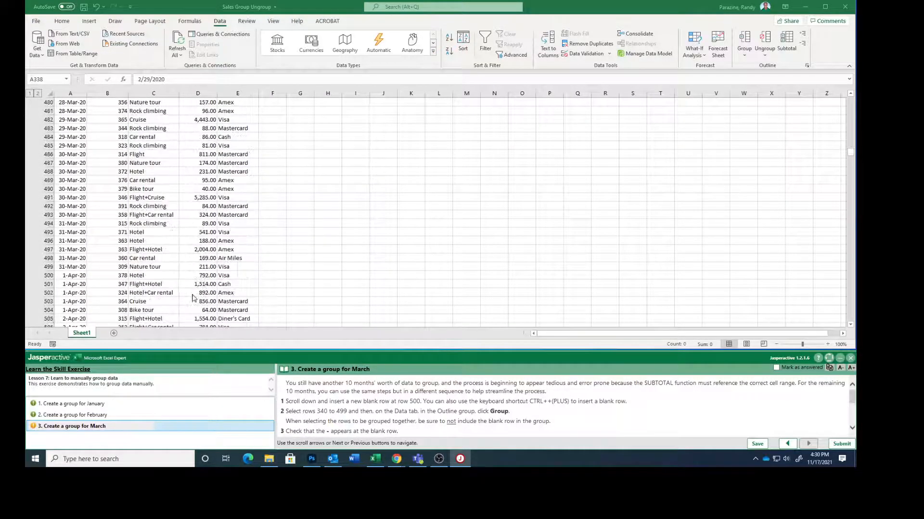
pyautogui.scroll(11, 189, 303)
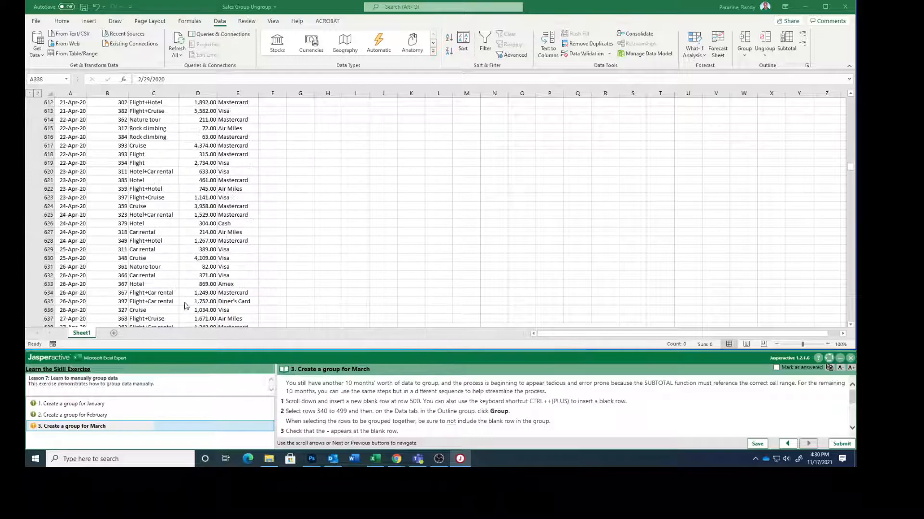
pyautogui.scroll(18, 163, 271)
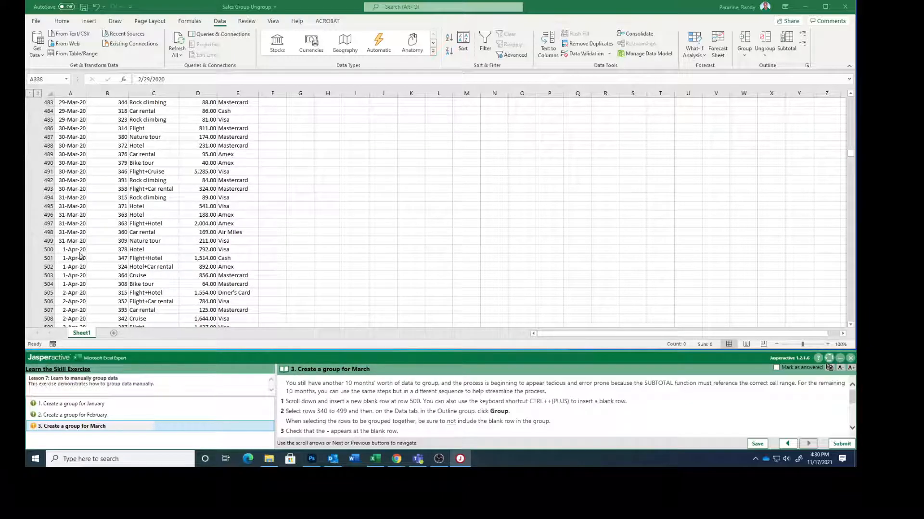
pyautogui.click(48, 249)
pyautogui.rightClick(49, 250)
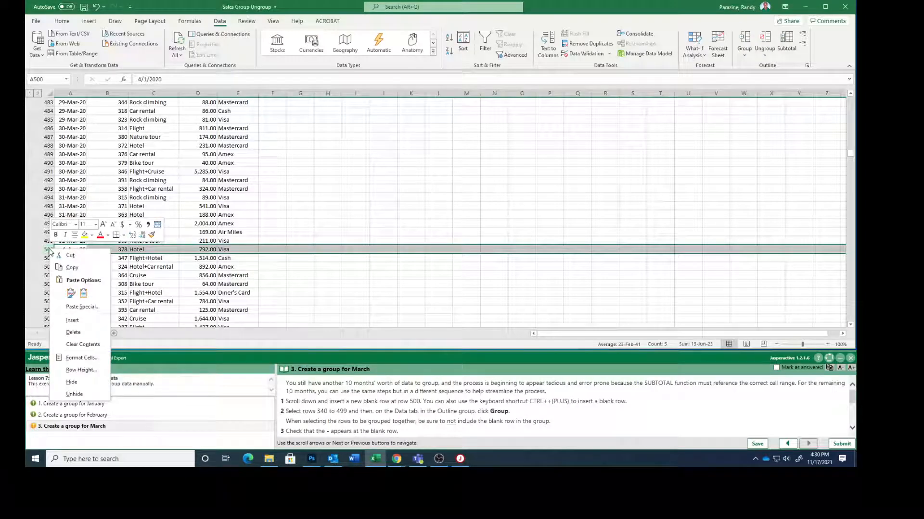
pyautogui.click(72, 320)
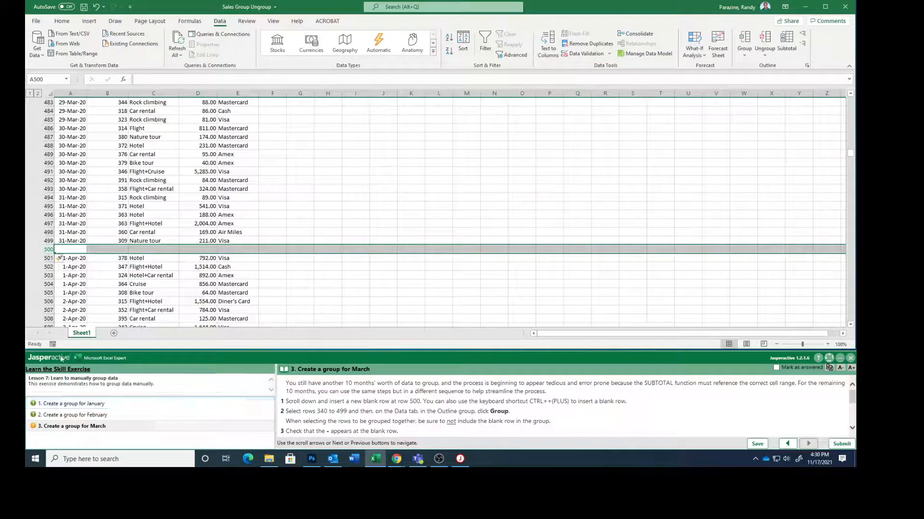
# Step: Group the March sales rows 340 to 499, leaving out the blank row 500
pyautogui.click(50, 240)
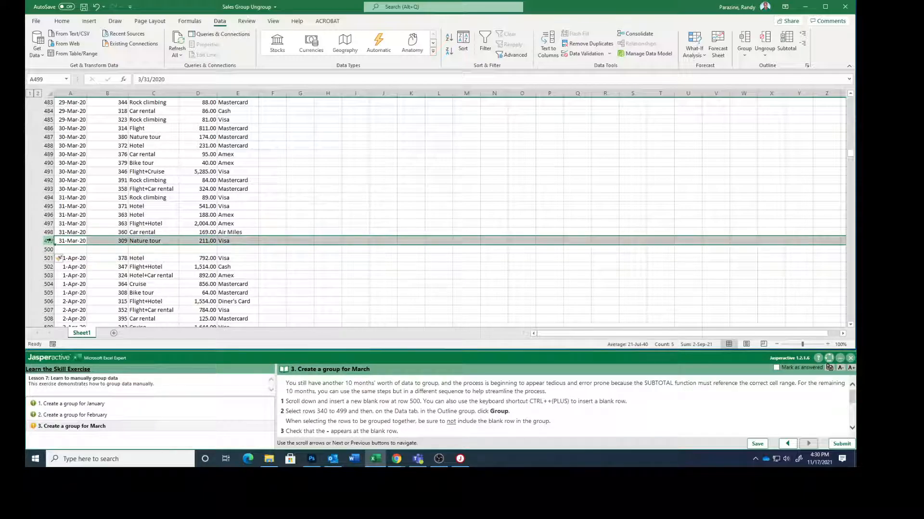
pyautogui.moveTo(48, 240); pyautogui.dragTo(52, 129)
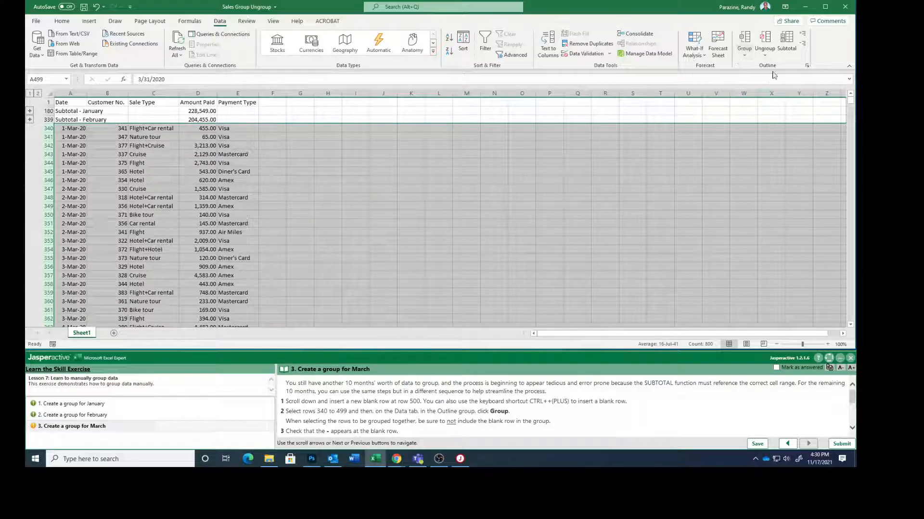
pyautogui.click(744, 42)
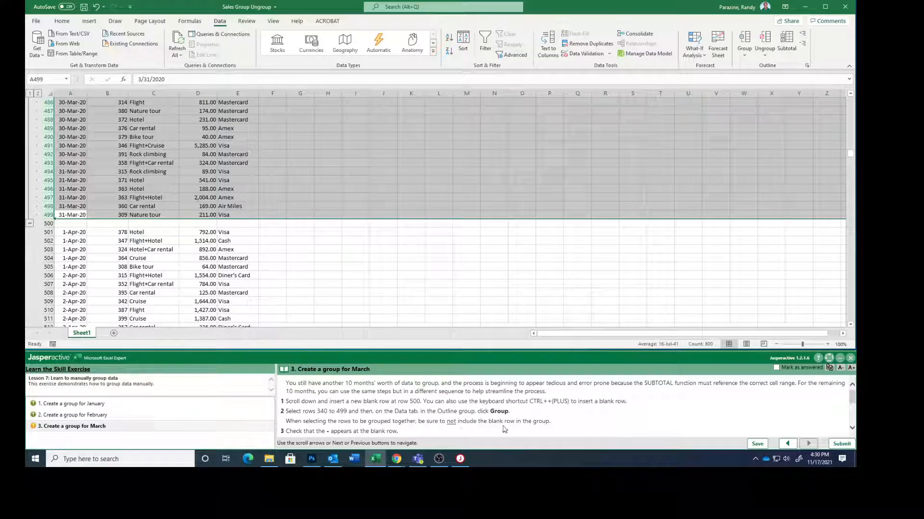
# Step: Read the remaining March task instructions and collapse the March group at row 500
pyautogui.scroll(-2, 526, 424)
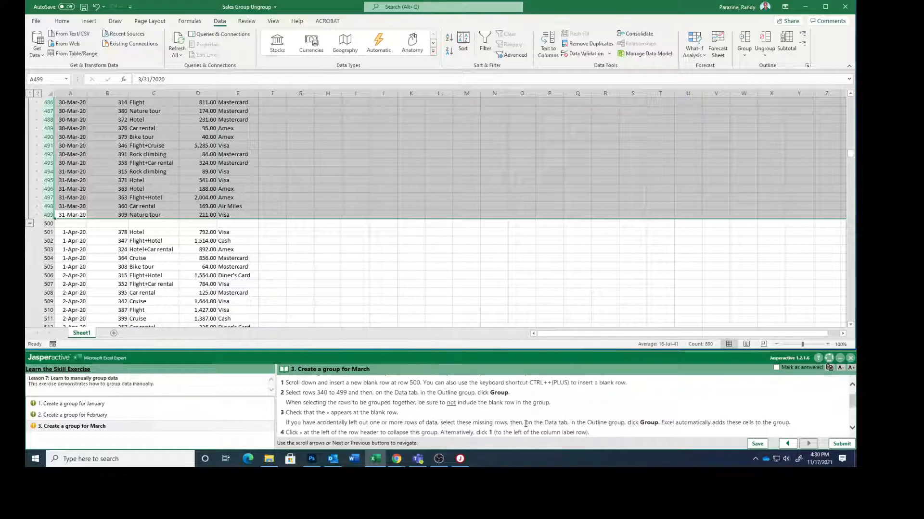
pyautogui.scroll(-1, 525, 424)
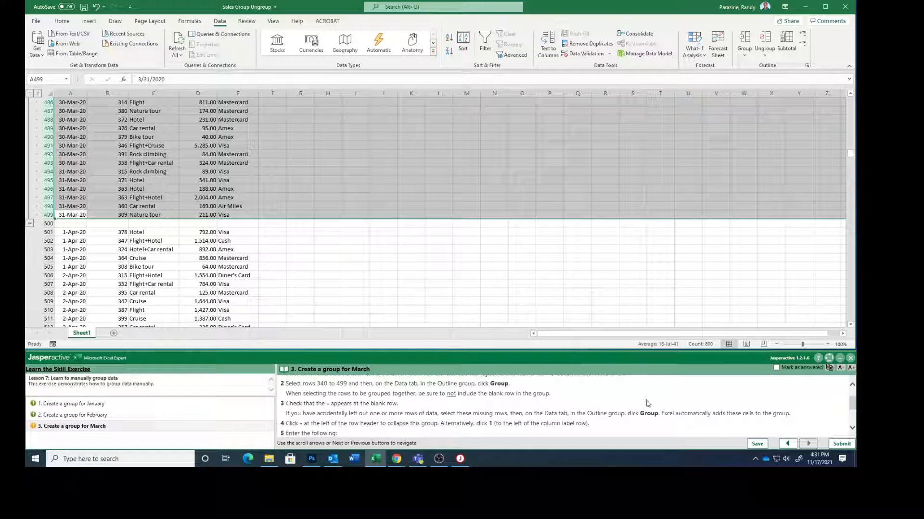
pyautogui.scroll(-3, 457, 406)
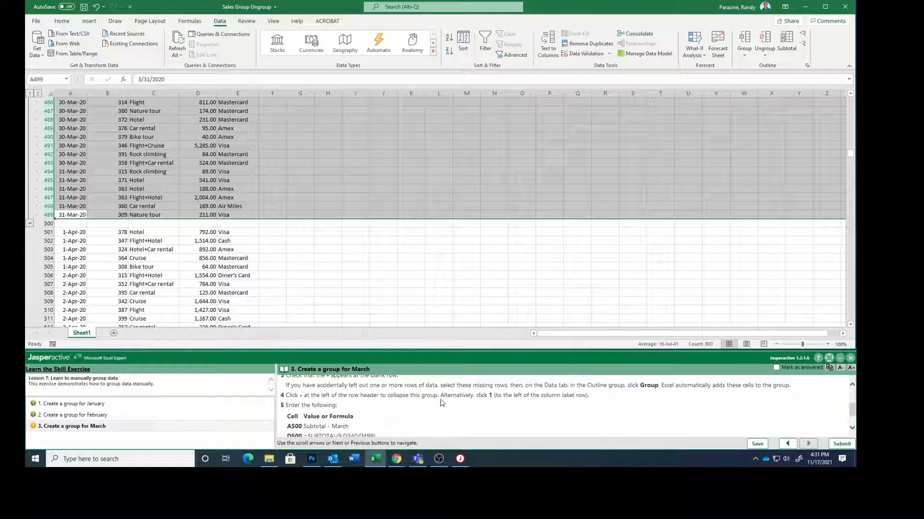
pyautogui.click(30, 224)
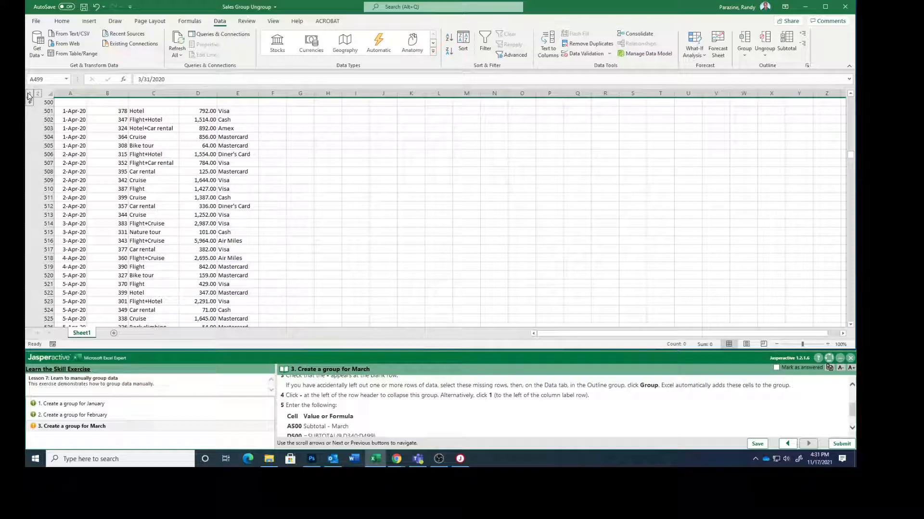
# Step: Label cell A500 as "Subtotal - March" and move to cell D500 in the same row
pyautogui.scroll(-1, 62, 154)
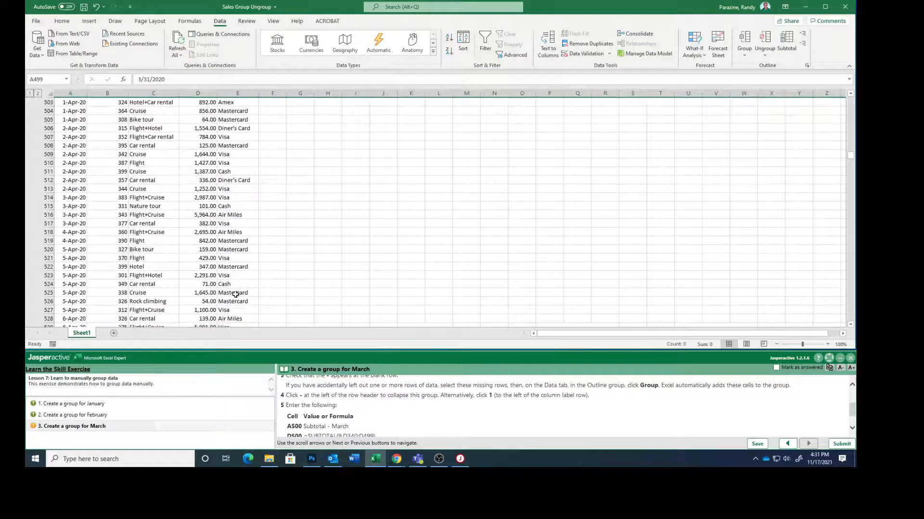
pyautogui.scroll(-2, 226, 221)
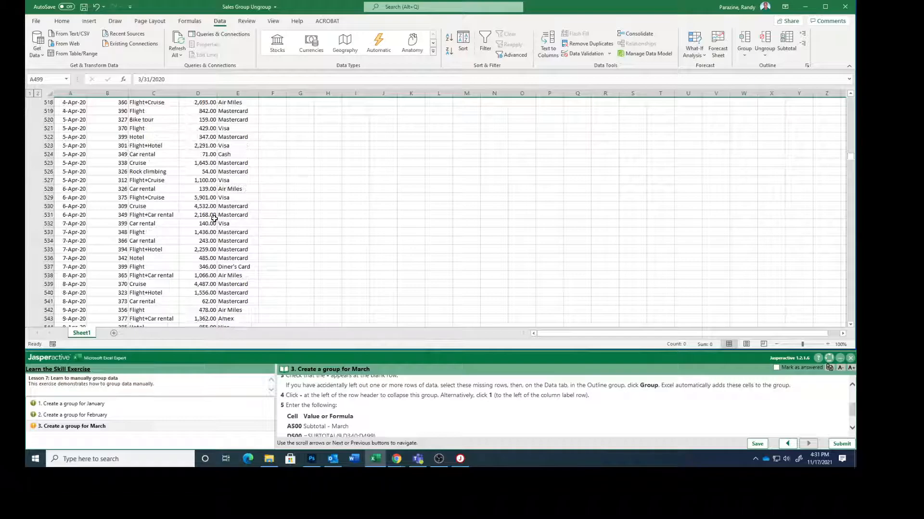
pyautogui.scroll(3, 216, 216)
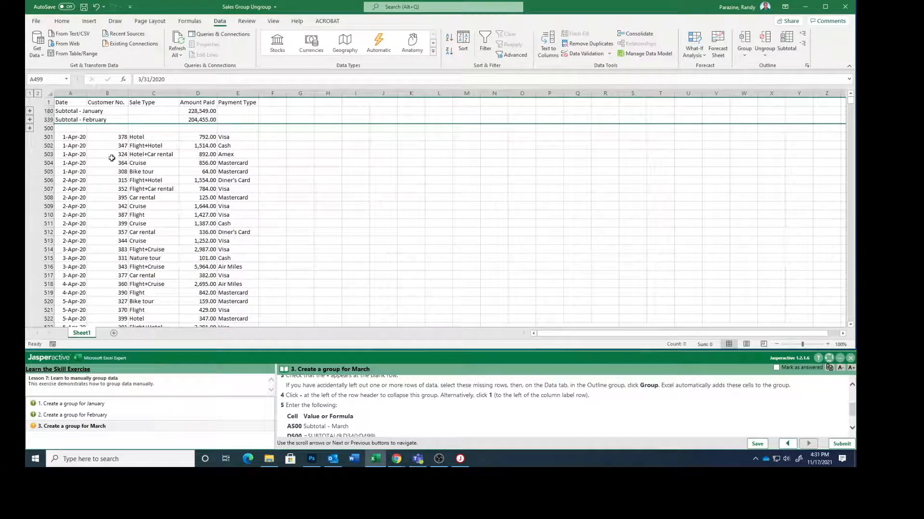
pyautogui.click(74, 129)
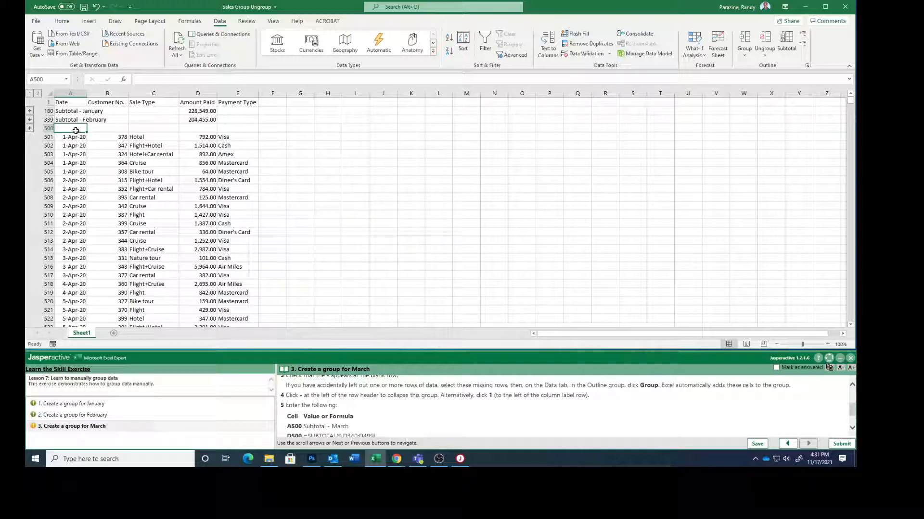
pyautogui.write('Subtotal - March')
pyautogui.press('Tab')
pyautogui.press('Tab')
pyautogui.press('Tab')
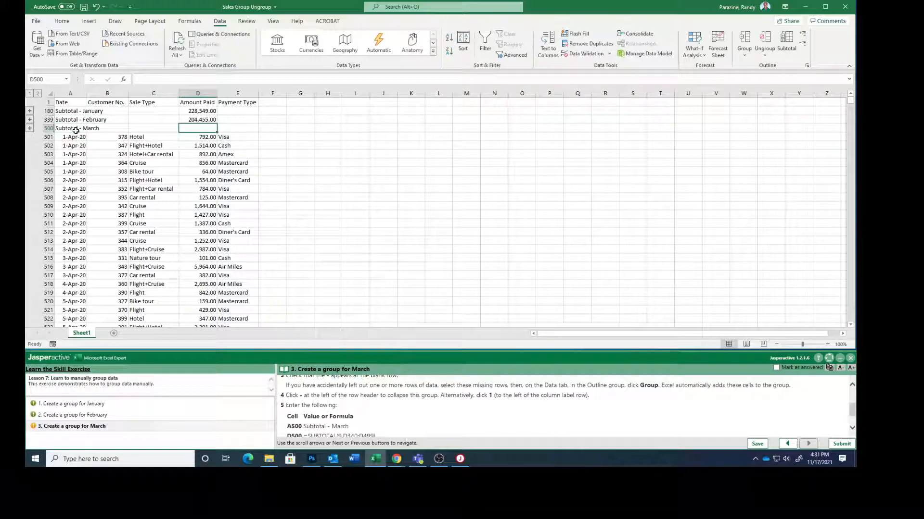
# Step: Enter the formula =SUBTOTAL(9,D340:D499) in cell D500 to total the March amounts paid
pyautogui.scroll(-1, 355, 423)
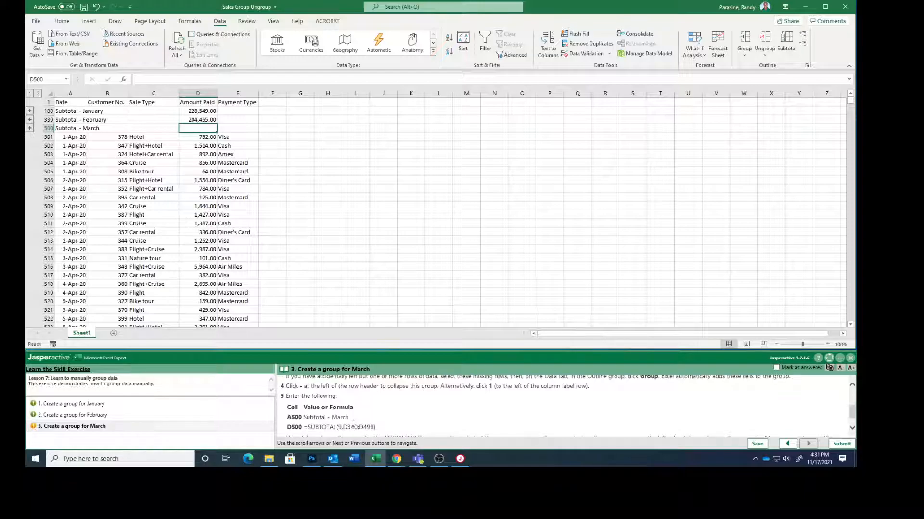
pyautogui.write('=')
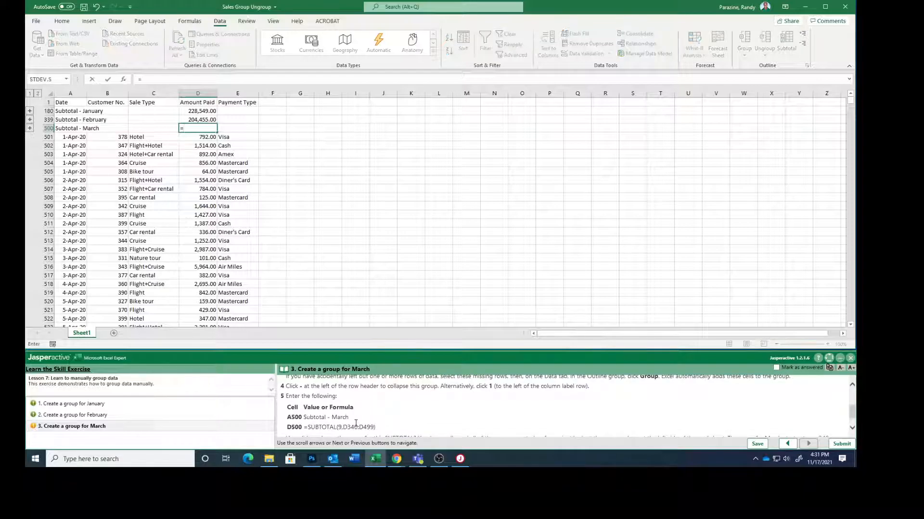
pyautogui.write('subtot')
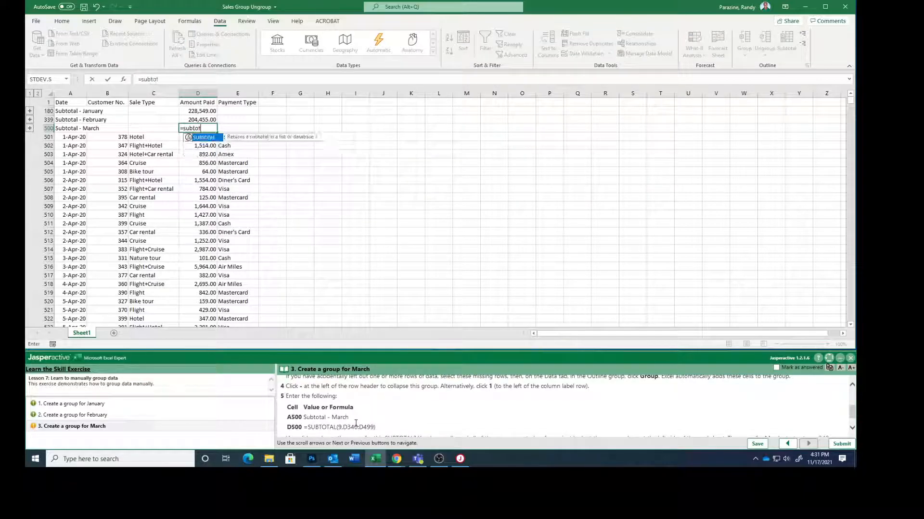
pyautogui.write('al(')
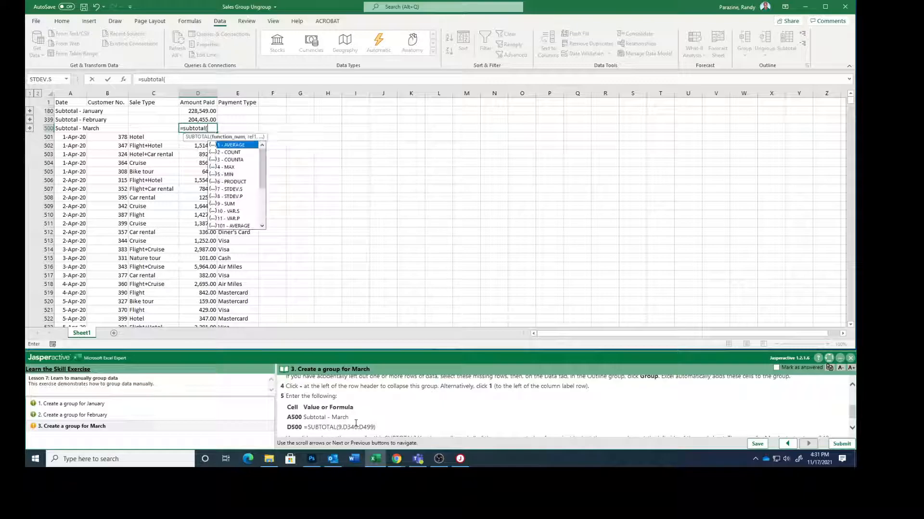
pyautogui.write('9,d')
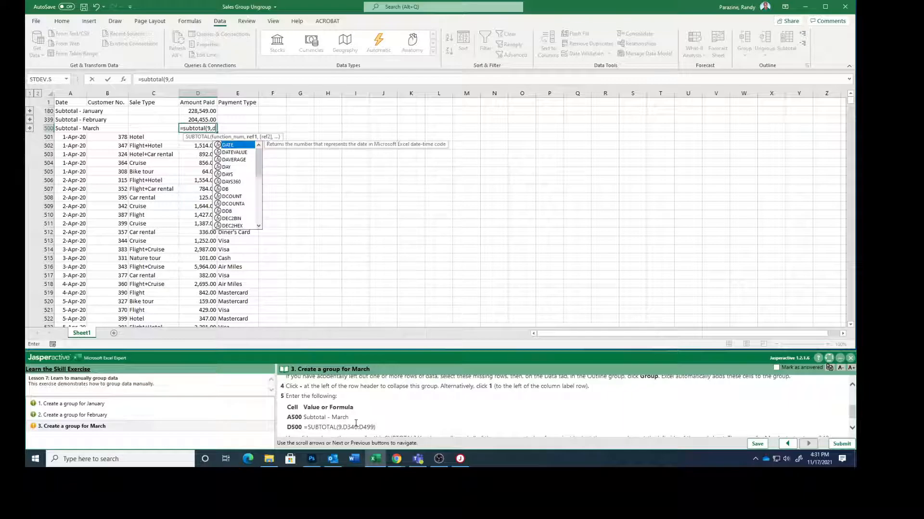
pyautogui.write('340')
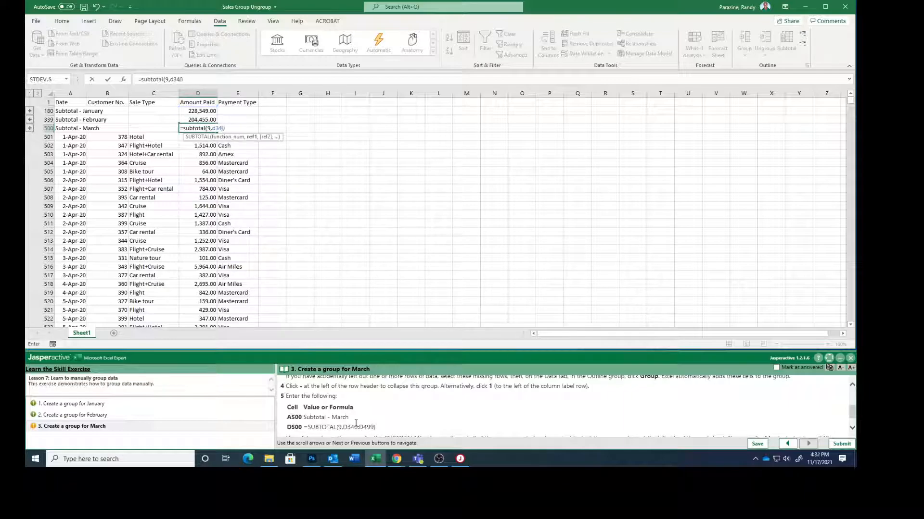
pyautogui.write(':d499')
pyautogui.press('Return')
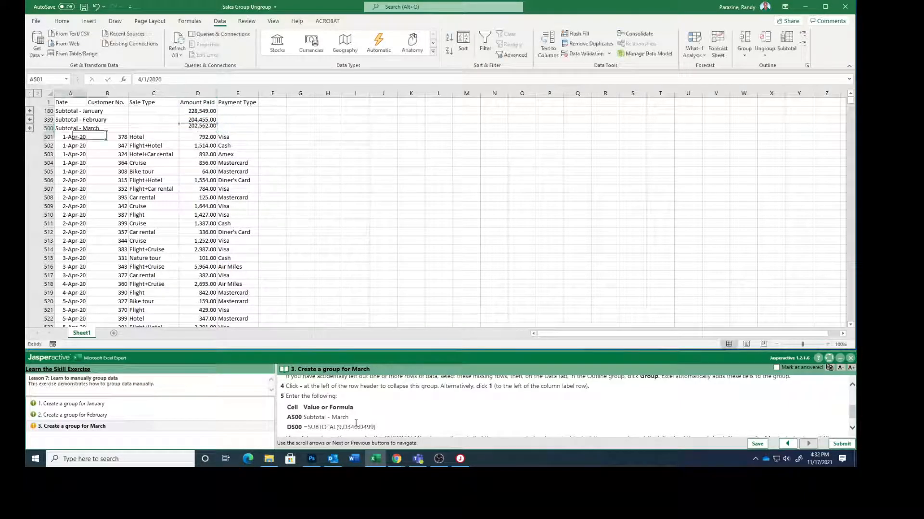
# Step: Mark the March group task as answered and submit the exercise results for scoring
pyautogui.scroll(-1, 424, 390)
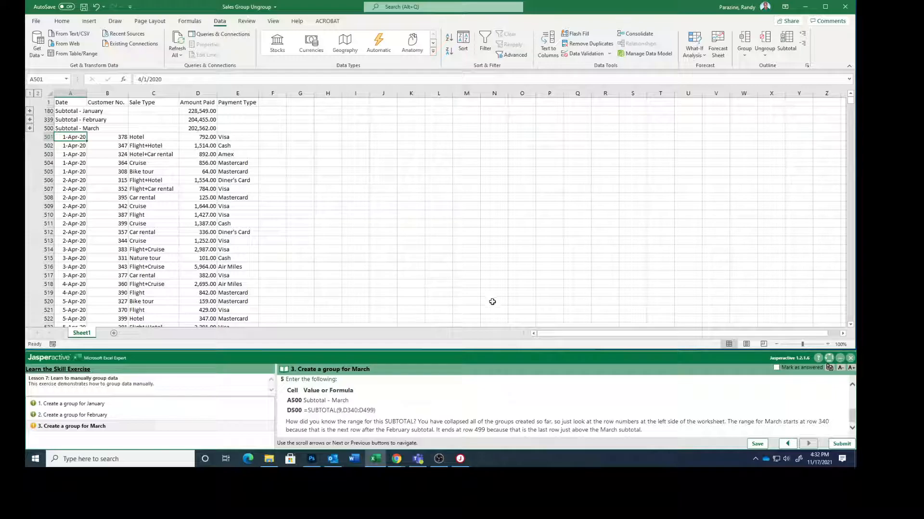
pyautogui.click(776, 368)
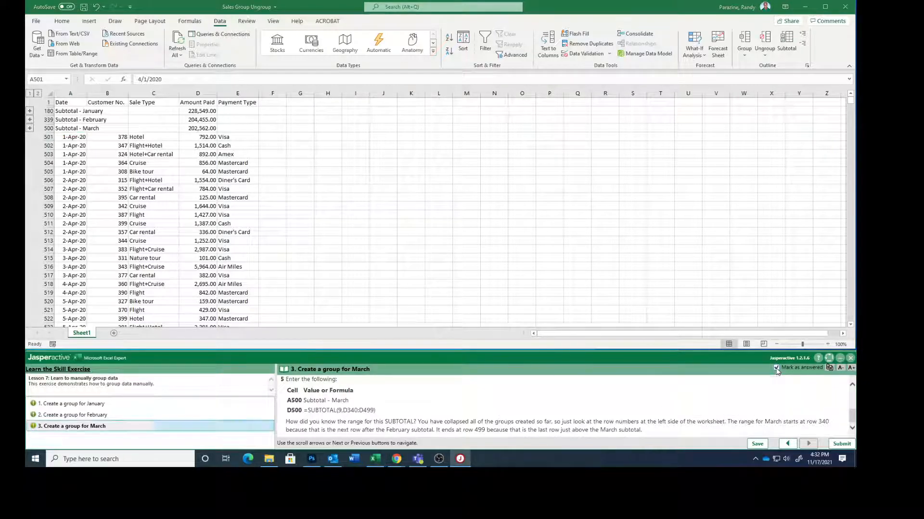
pyautogui.click(840, 444)
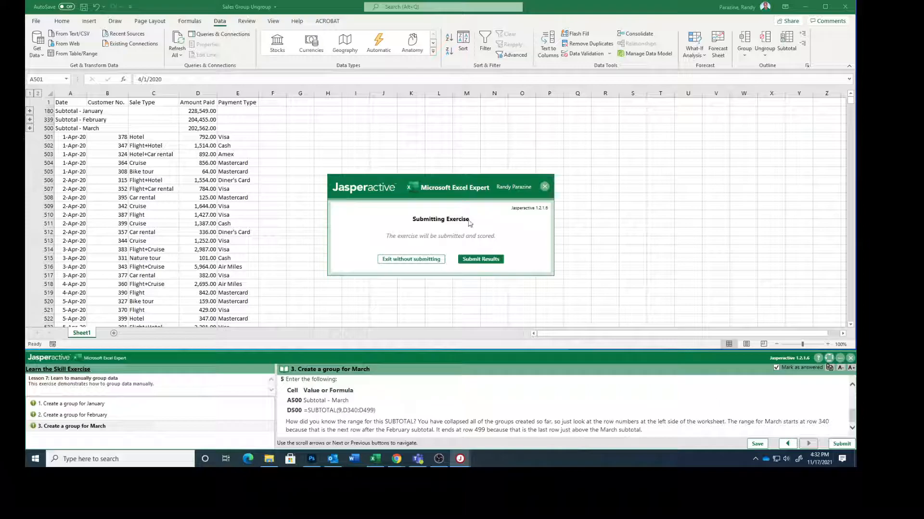
pyautogui.click(472, 260)
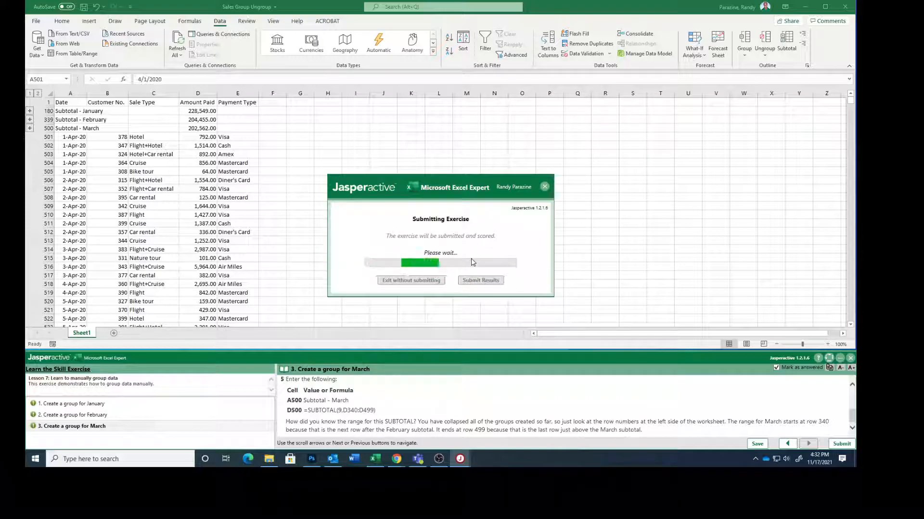